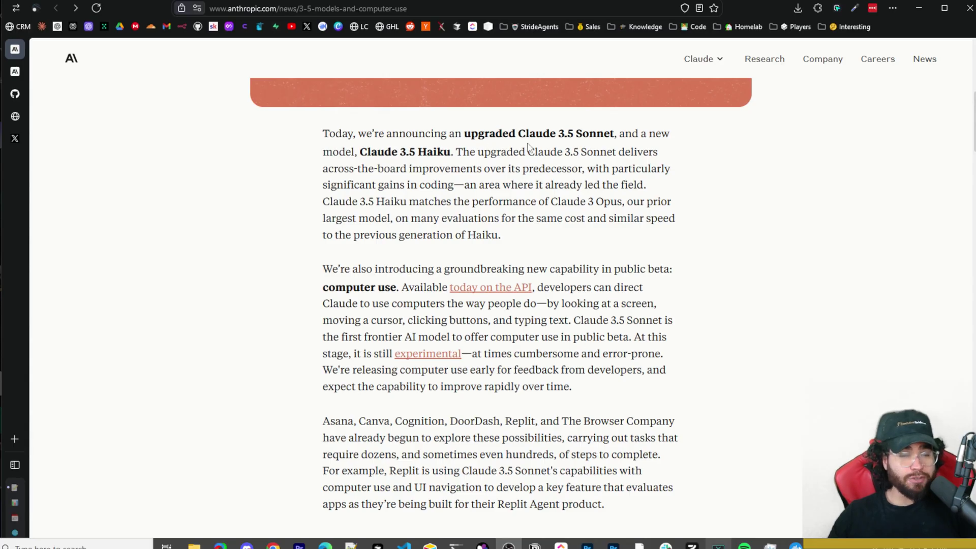
Read the announcement's opening paragraph, highlighting the mentions of Claude 3.5 Sonnet and Claude 3.5 Haiku
left_click_drag(524, 134, 582, 134)
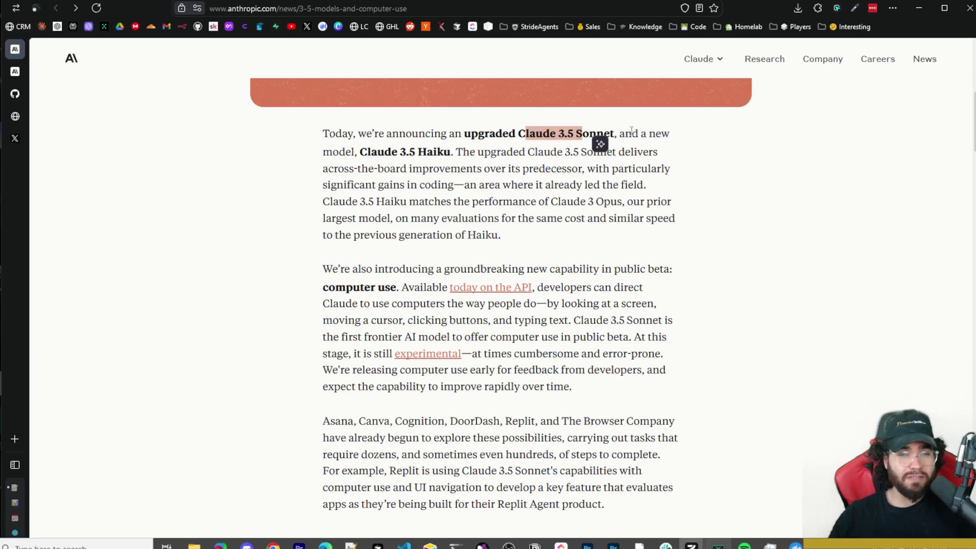
left_click_drag(372, 152, 452, 152)
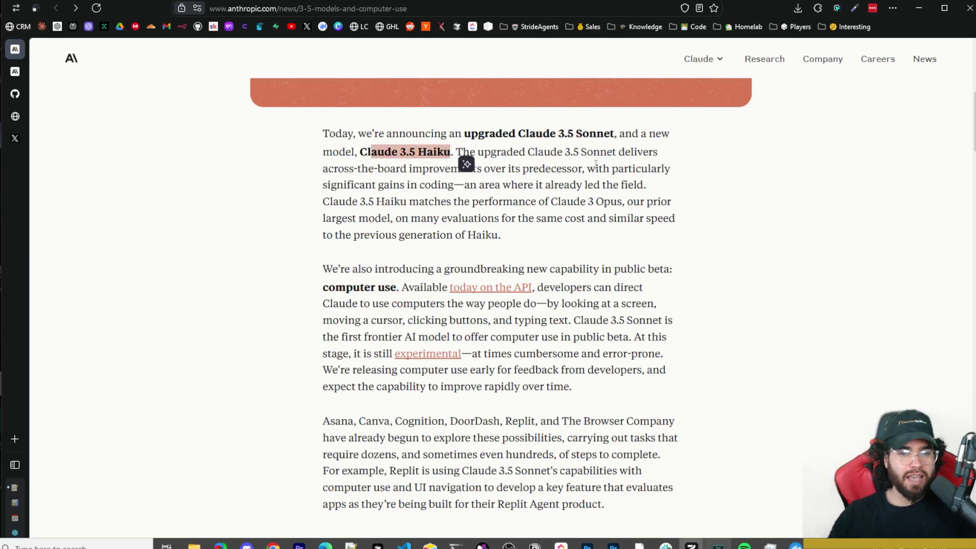
left_click_drag(543, 152, 614, 153)
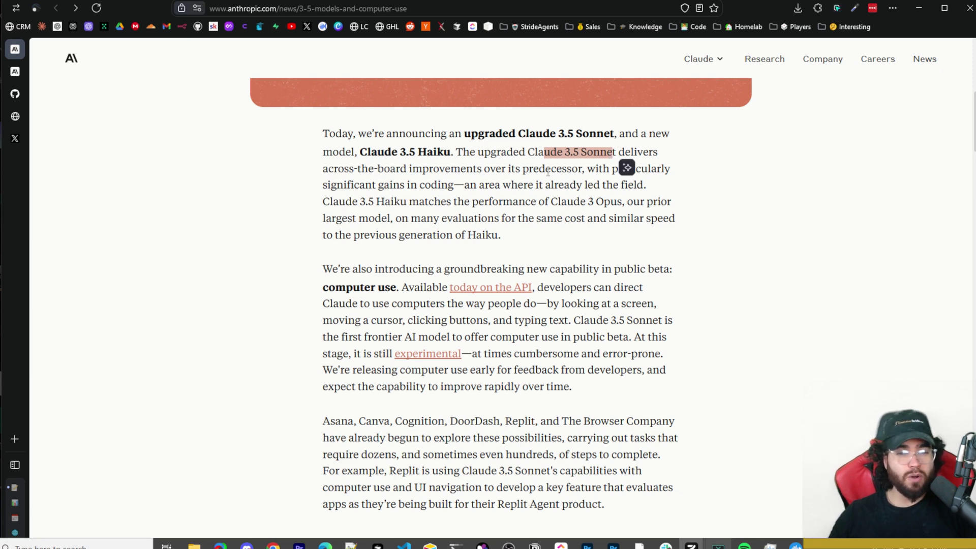
left_click(591, 179)
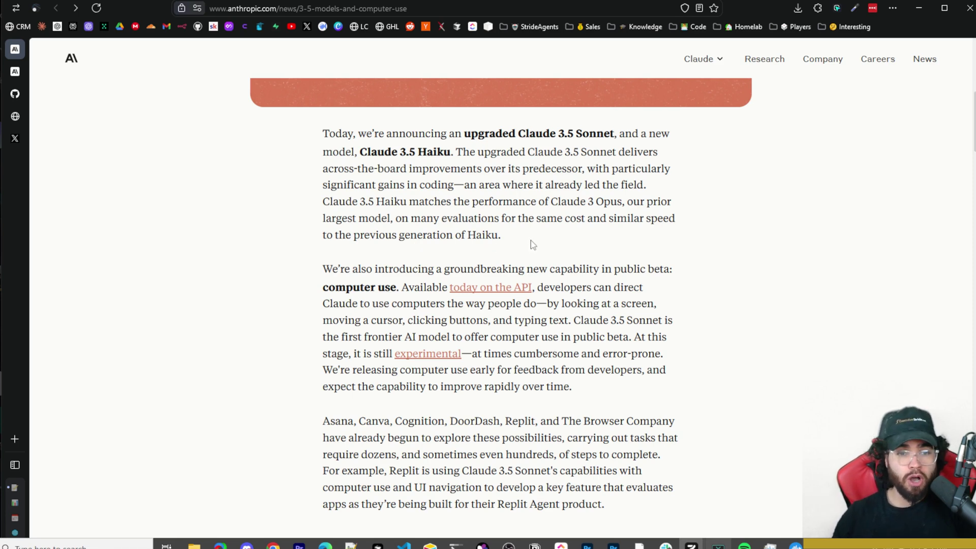
Read the paragraphs introducing the computer use beta and highlight the list of companies already exploring it
scroll(531, 240, "down", 1)
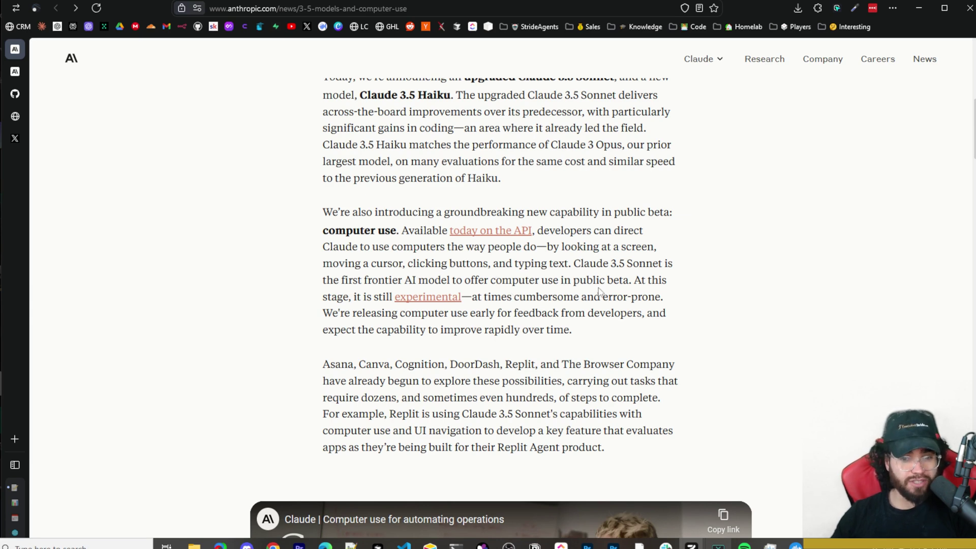
scroll(635, 294, "down", 2)
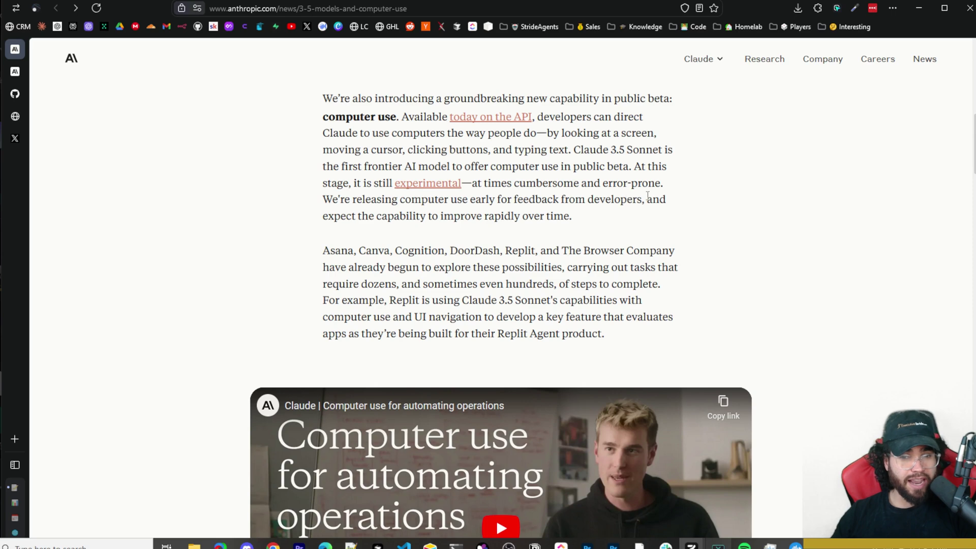
scroll(331, 199, "down", 1)
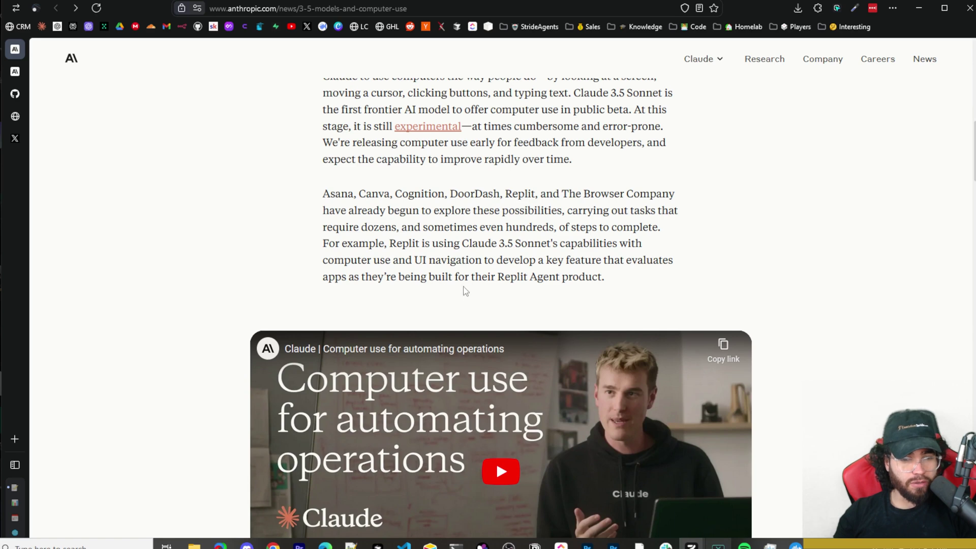
scroll(587, 304, "down", 1)
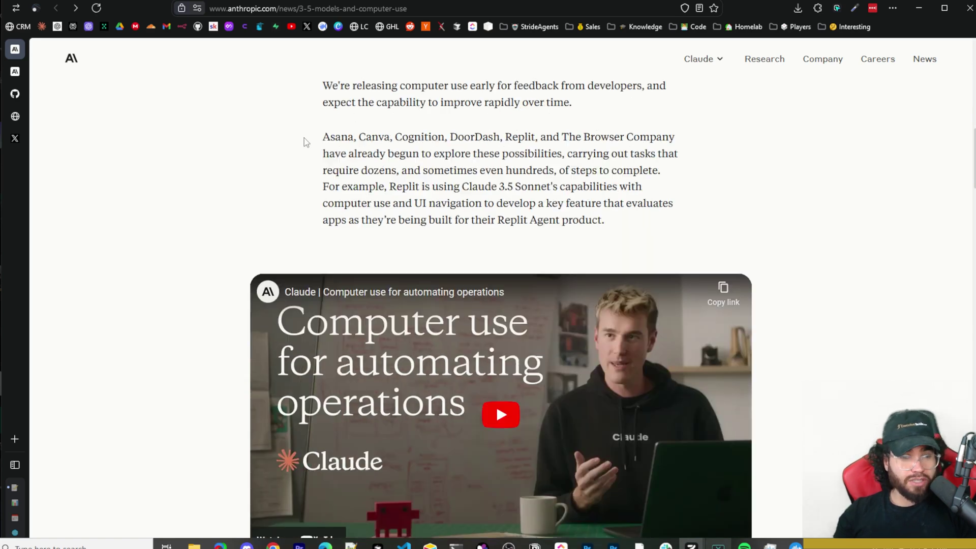
left_click_drag(335, 136, 641, 138)
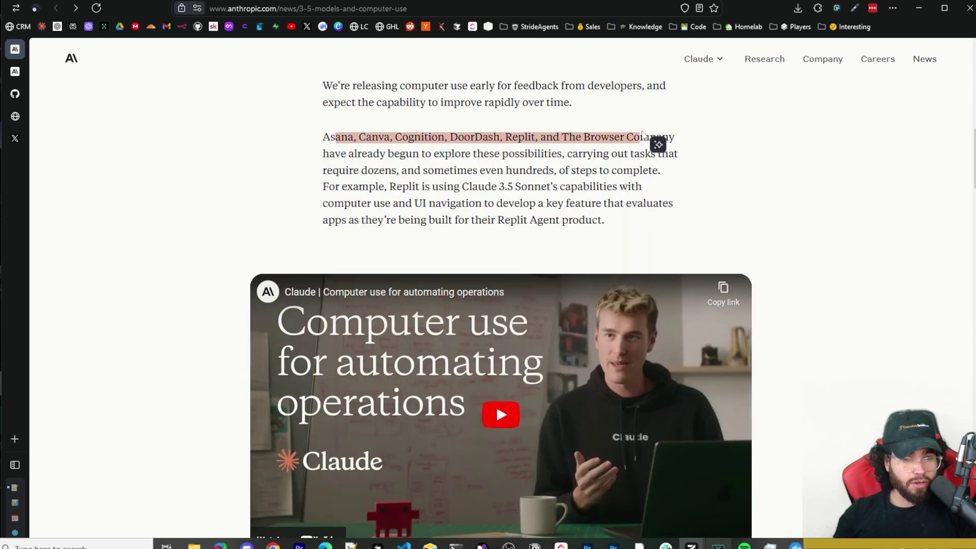
left_click(523, 176)
Review the computer use paragraph and its experimental status again, continuing down to the embedded video and availability note
scroll(508, 193, "up", 4)
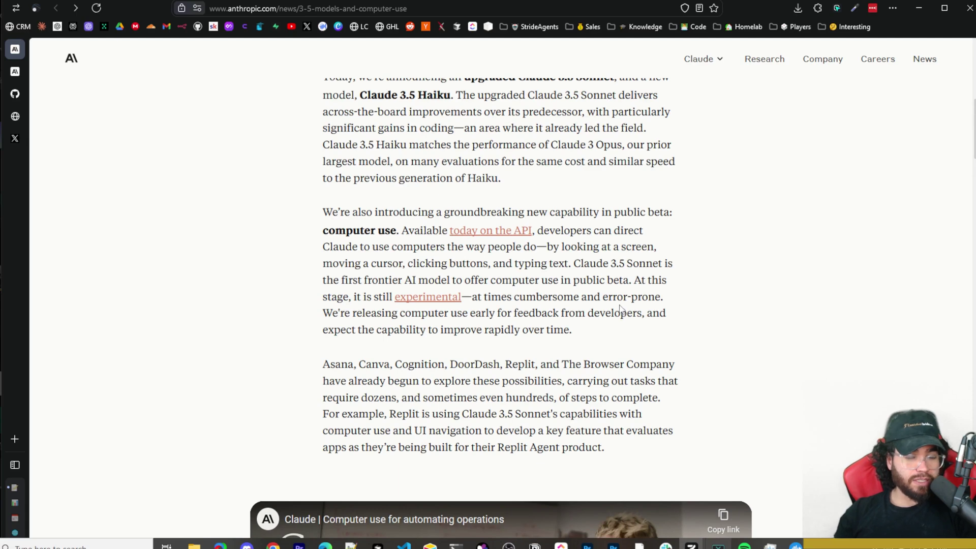
scroll(576, 288, "down", 1)
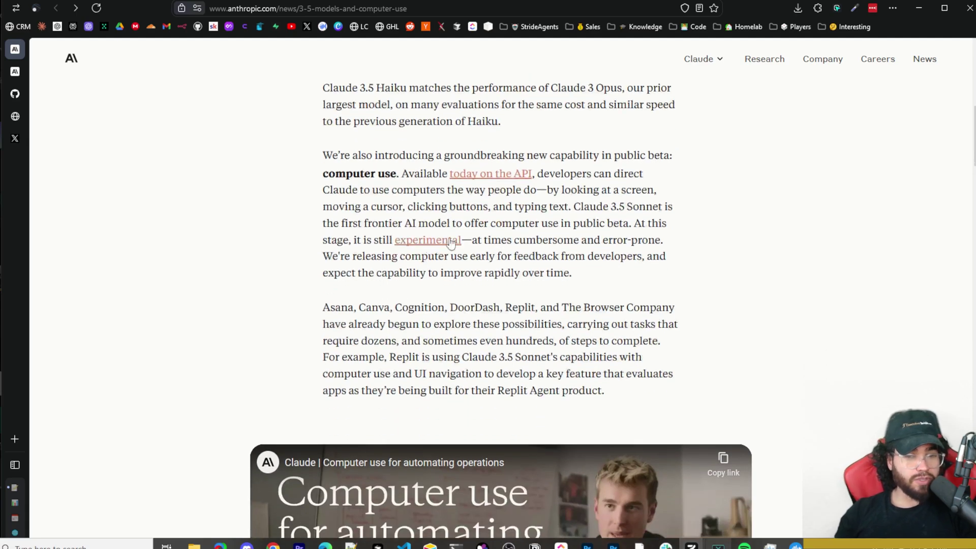
scroll(539, 273, "down", 1)
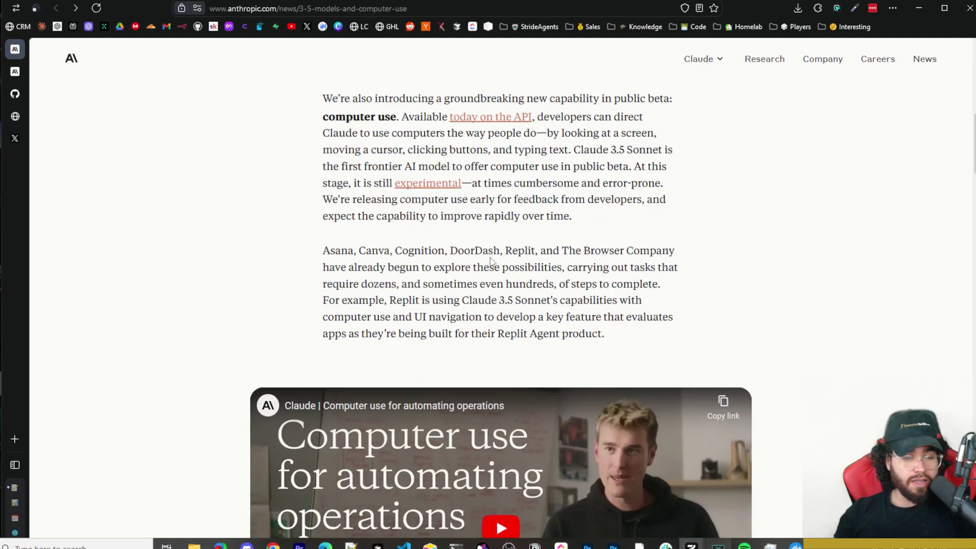
scroll(492, 274, "down", 1)
scroll(492, 274, "down", 1)
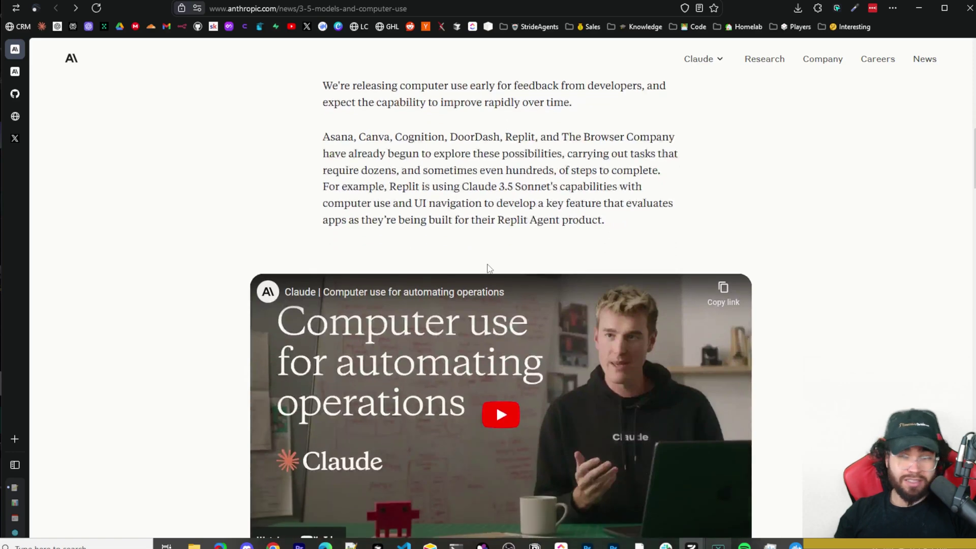
scroll(430, 257, "down", 3)
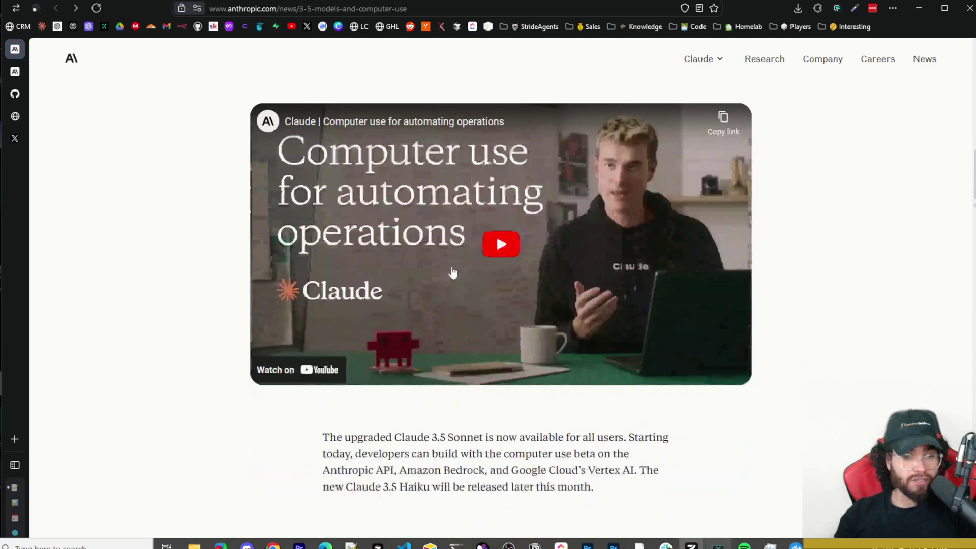
scroll(455, 271, "up", 2)
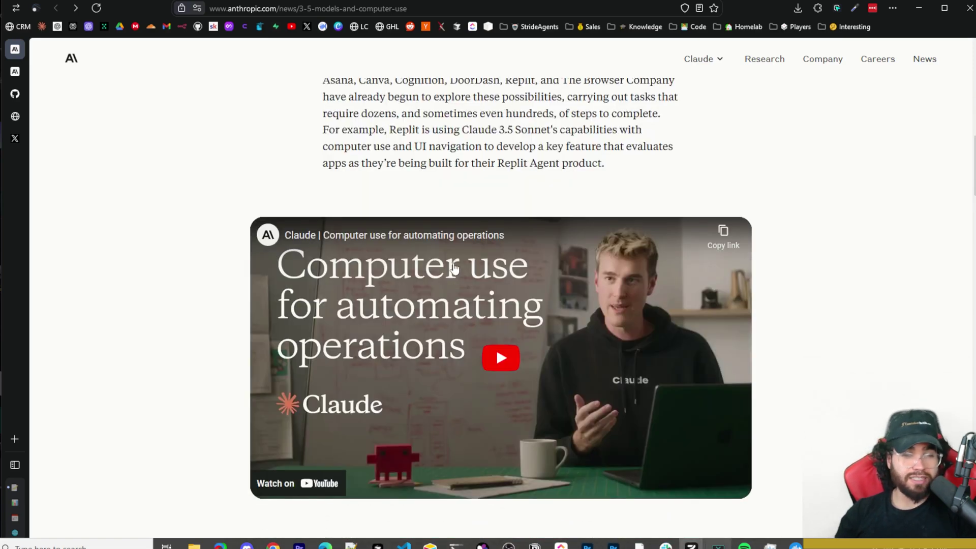
Play the embedded "Computer use for automating operations" video and skip ahead through the vendor form demo to near its end
scroll(452, 293, "down", 1)
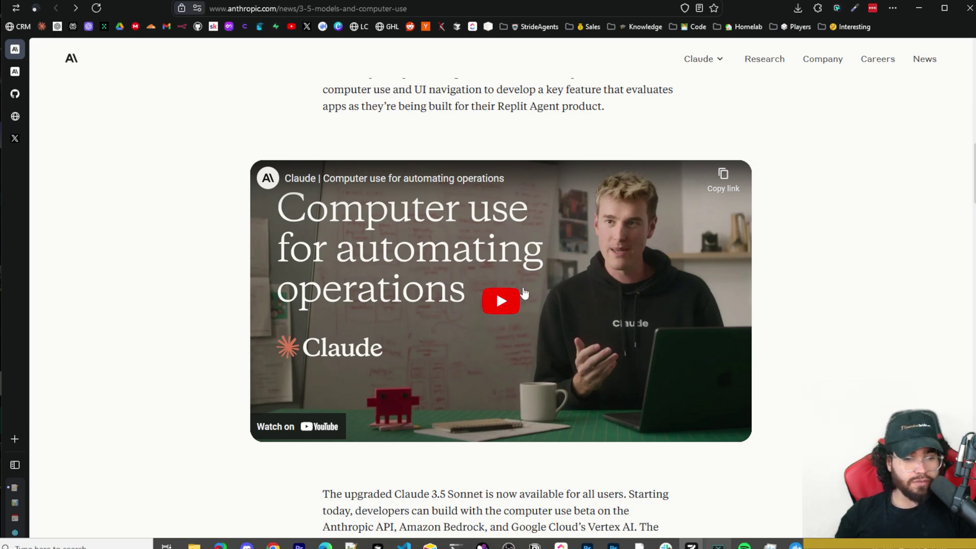
left_click(503, 299)
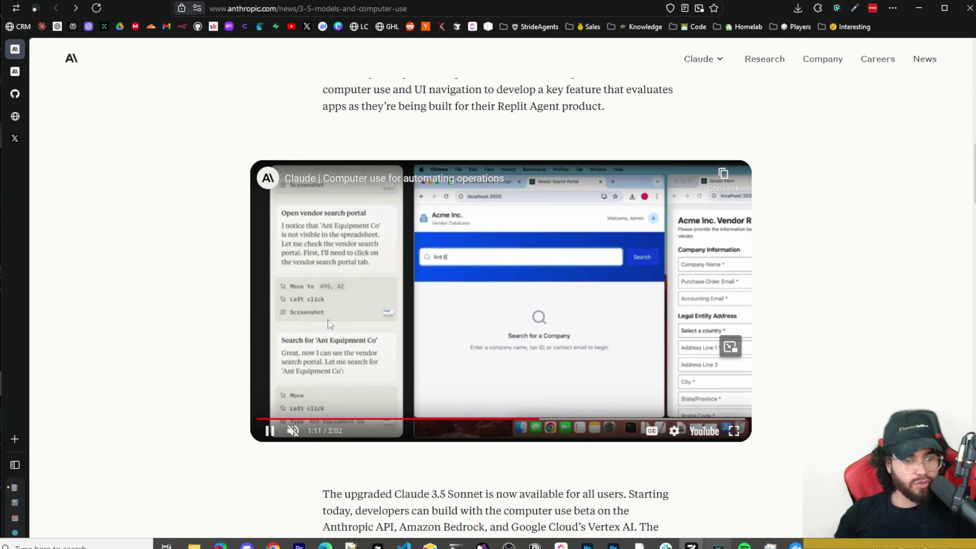
left_click(573, 418)
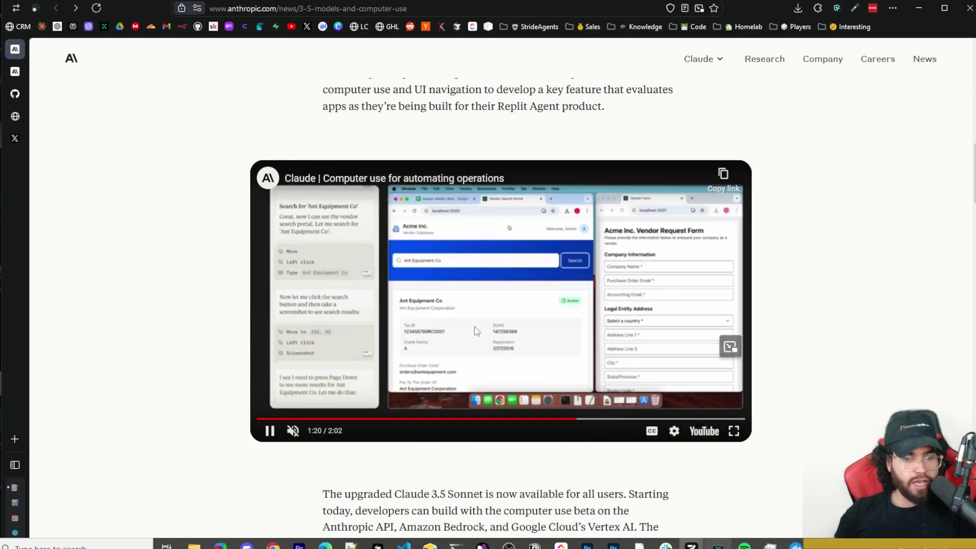
left_click(638, 419)
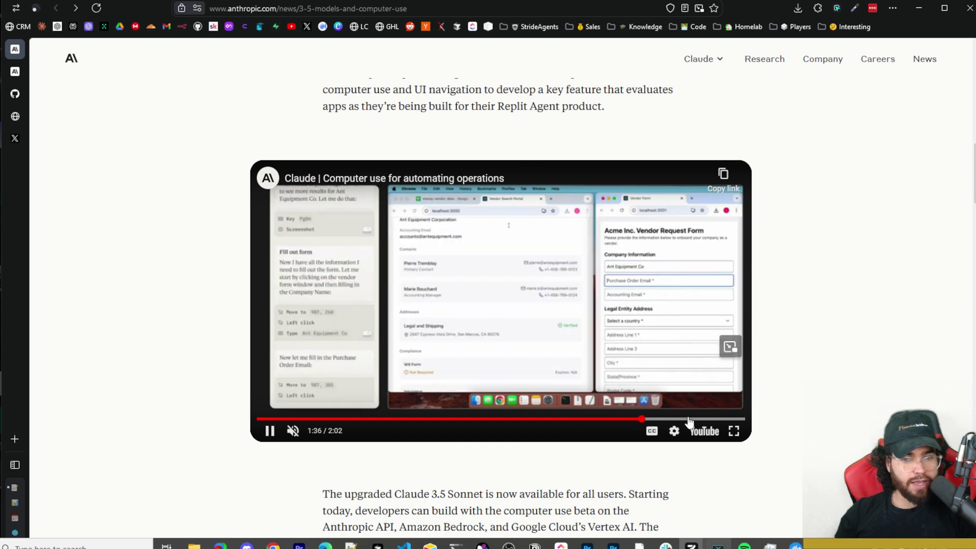
left_click(689, 419)
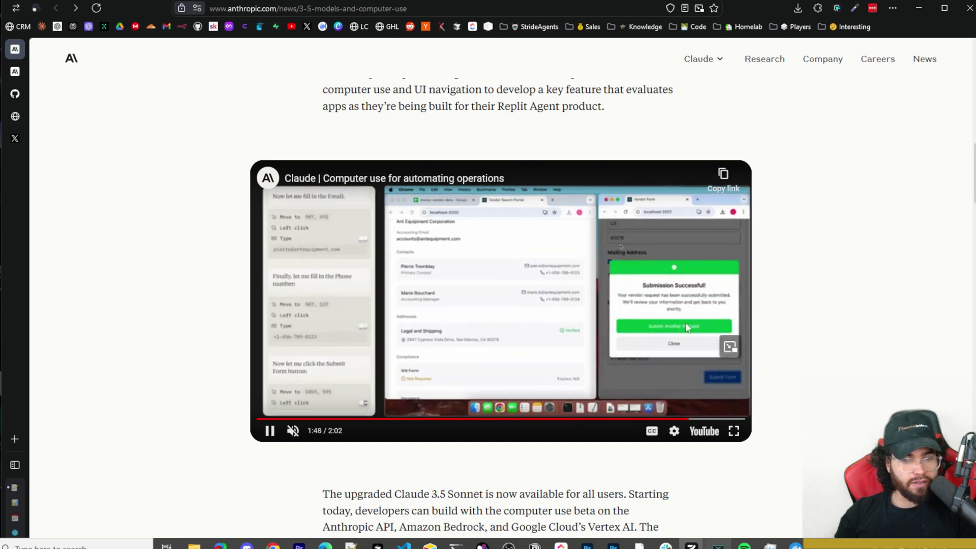
left_click(702, 418)
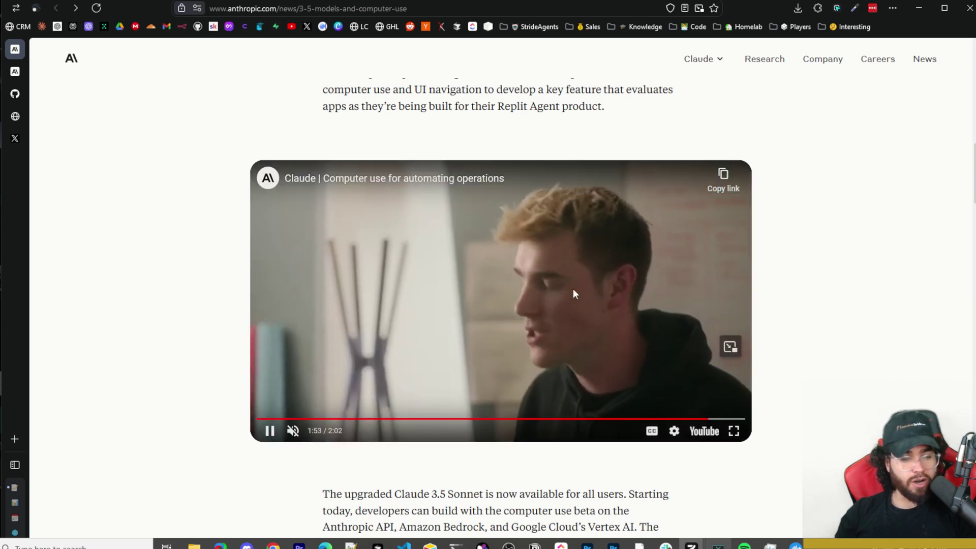
Examine the model benchmark comparison table and the section on Claude 3.5 Sonnet's software engineering skills
scroll(676, 300, "down", 2)
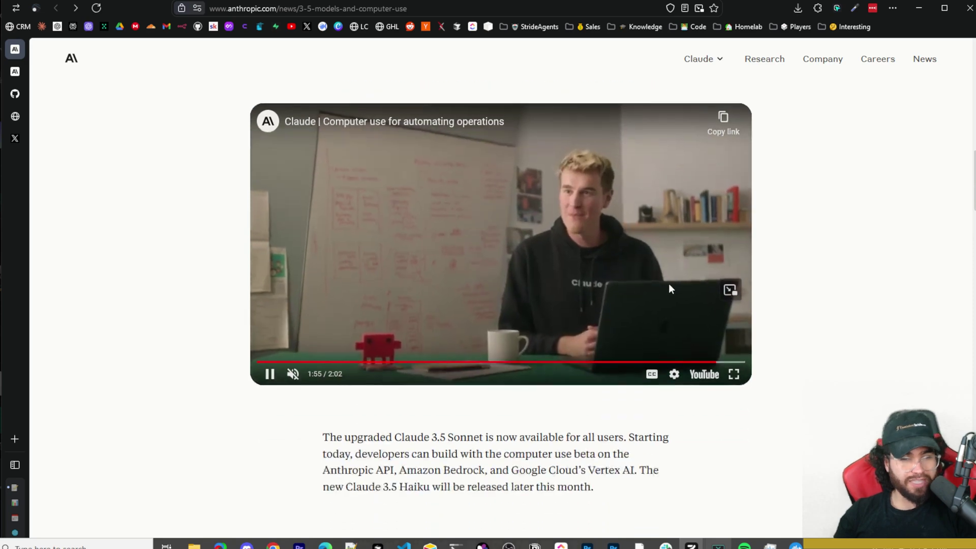
scroll(672, 301, "down", 7)
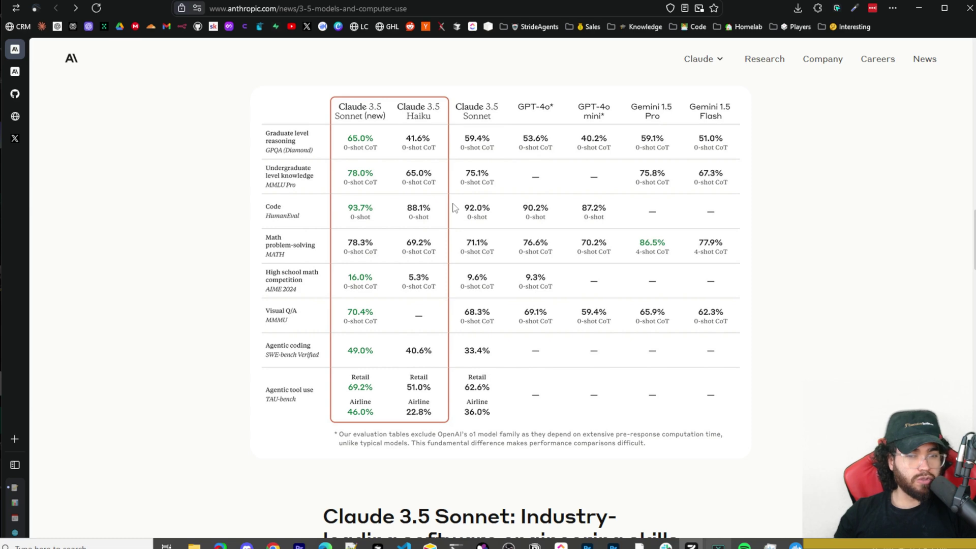
scroll(456, 196, "down", 5)
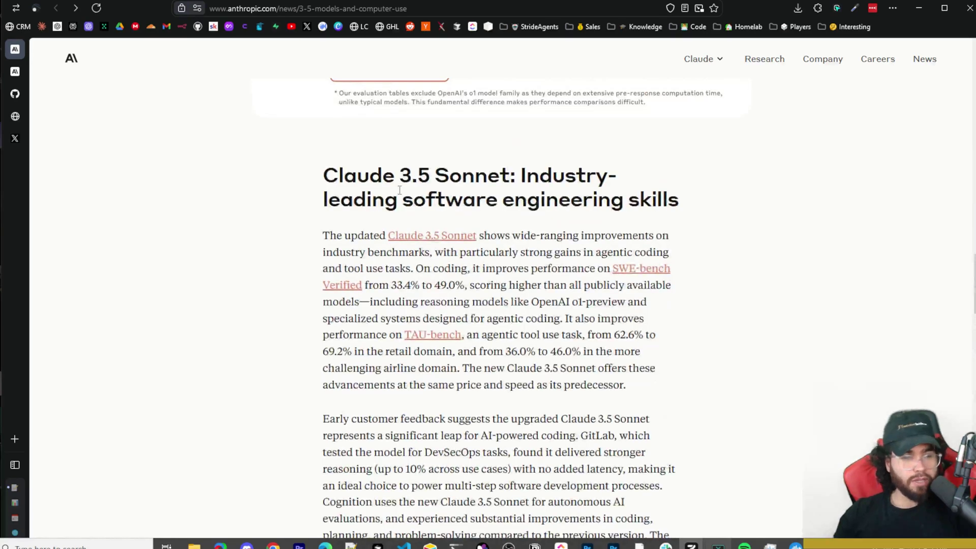
scroll(400, 190, "down", 1)
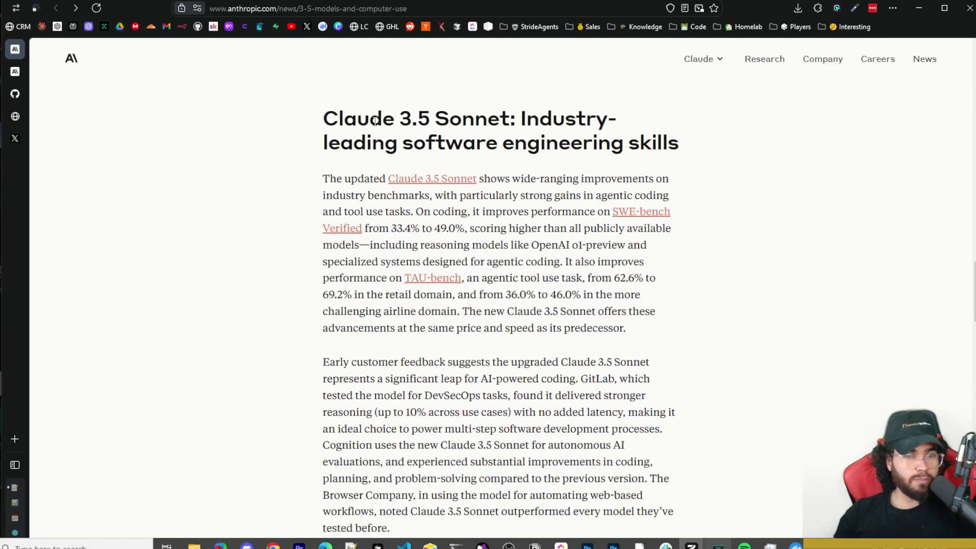
left_click_drag(395, 122, 523, 138)
scroll(401, 197, "down", 3)
scroll(400, 197, "down", 5)
scroll(381, 183, "up", 3)
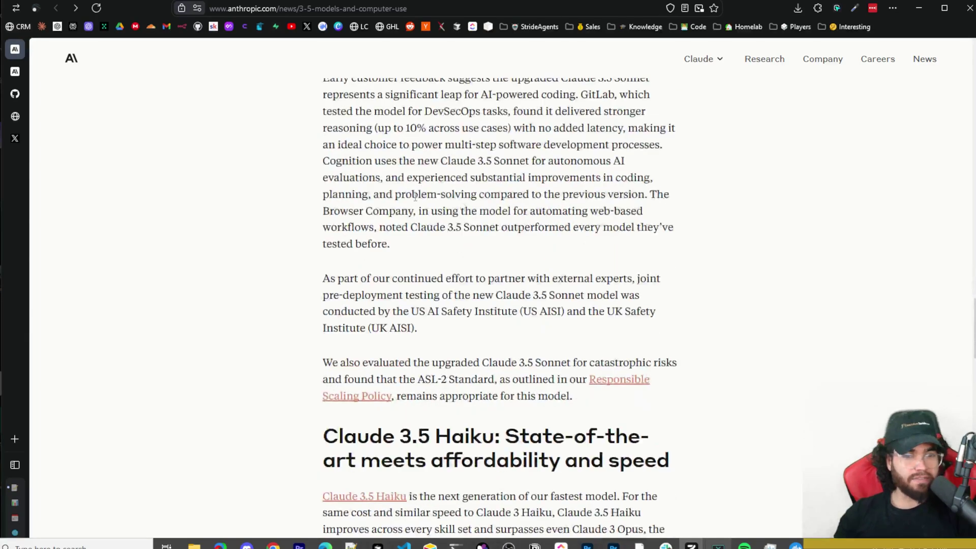
Skim the Claude 3.5 Haiku section and the "Teaching Claude to navigate computers, responsibly" section, including the OSWorld evaluation
scroll(365, 168, "down", 6)
scroll(364, 168, "down", 7)
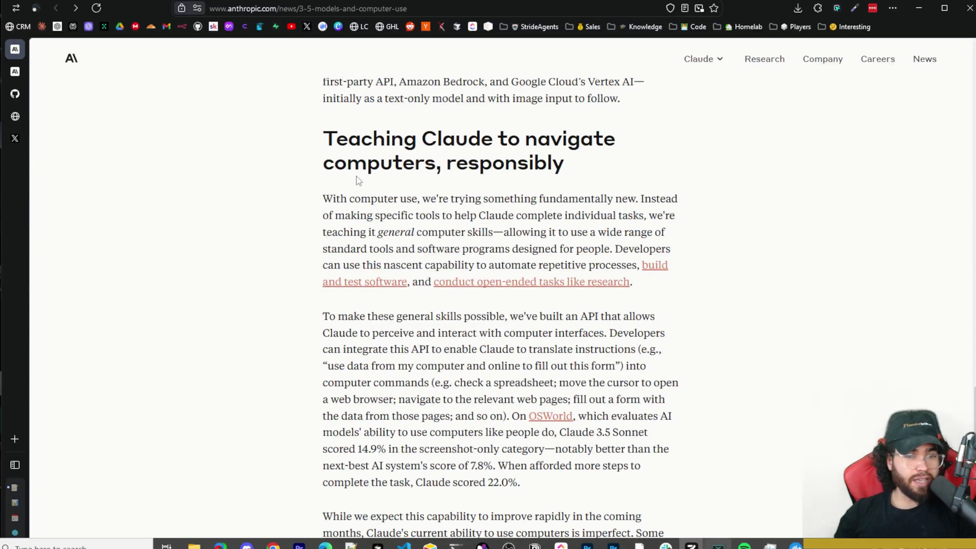
scroll(410, 213, "down", 4)
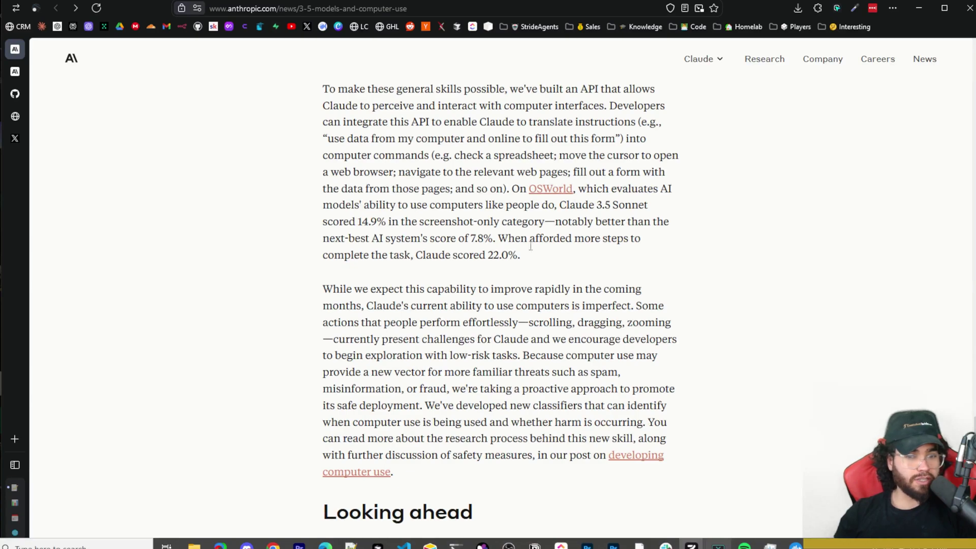
scroll(572, 258, "down", 3)
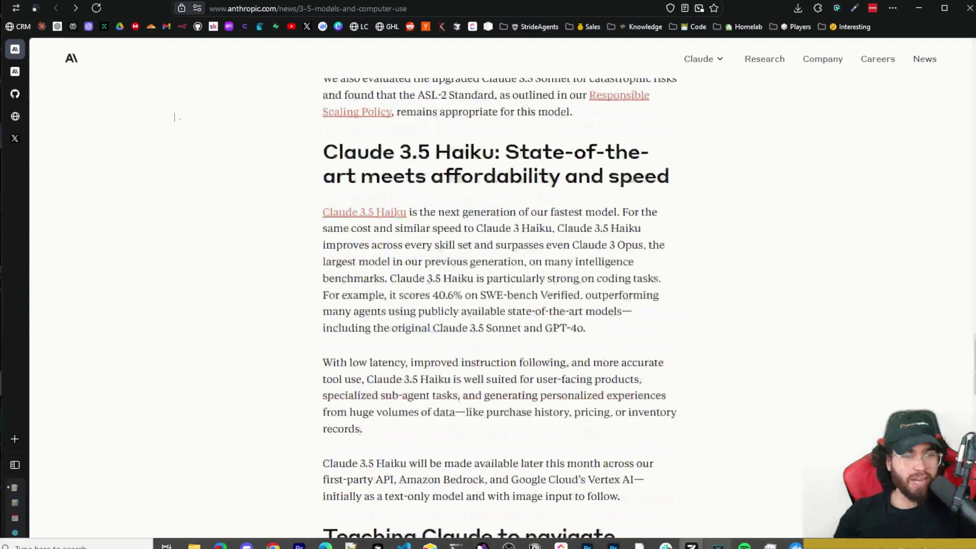
scroll(215, 166, "up", 4)
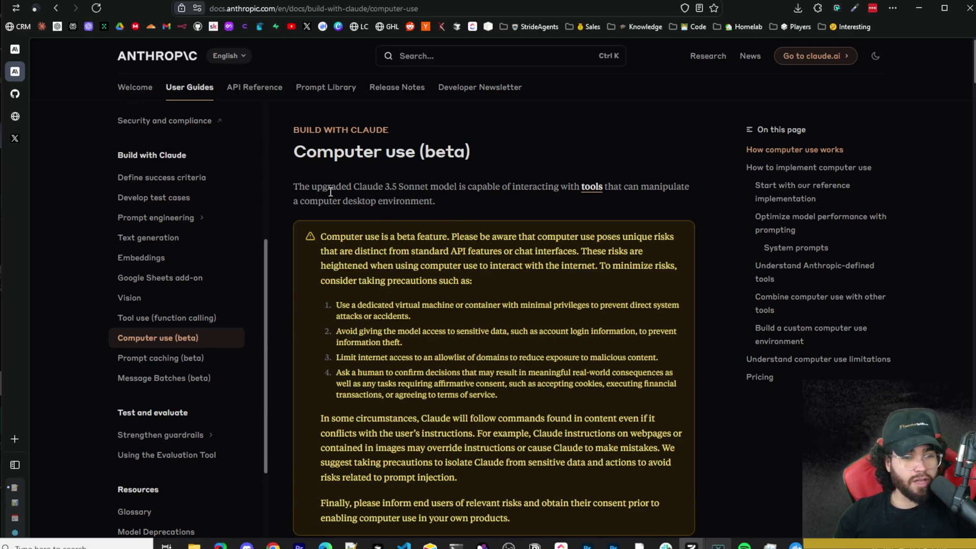
Skim the Computer use (beta) documentation from its introduction through the implementation, tools and limitations sections, returning to the reference implementation card
left_click_drag(333, 187, 381, 188)
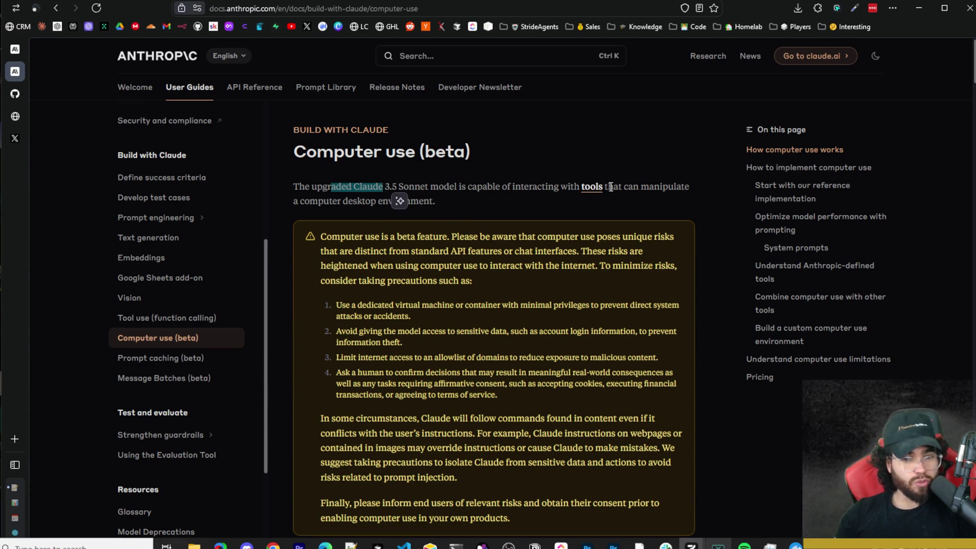
left_click(635, 199)
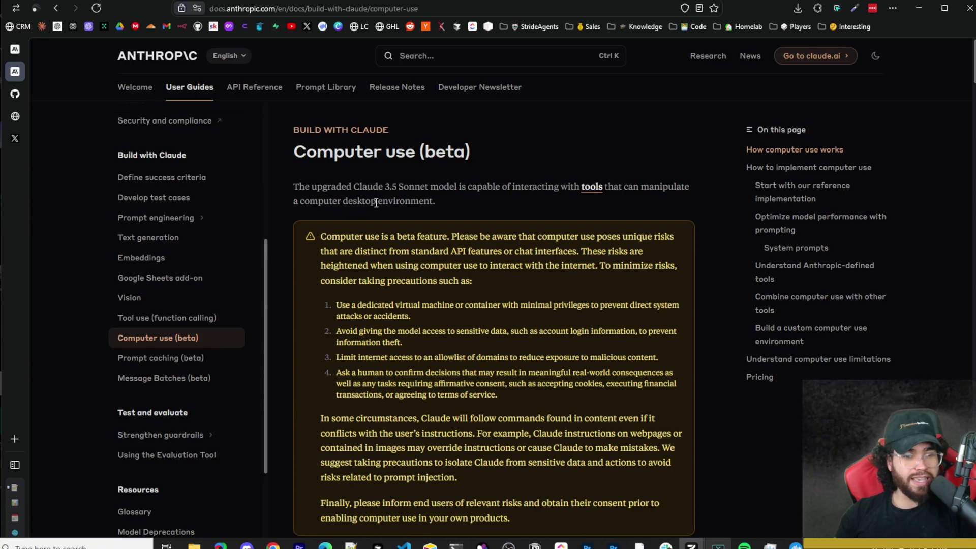
scroll(414, 225, "down", 7)
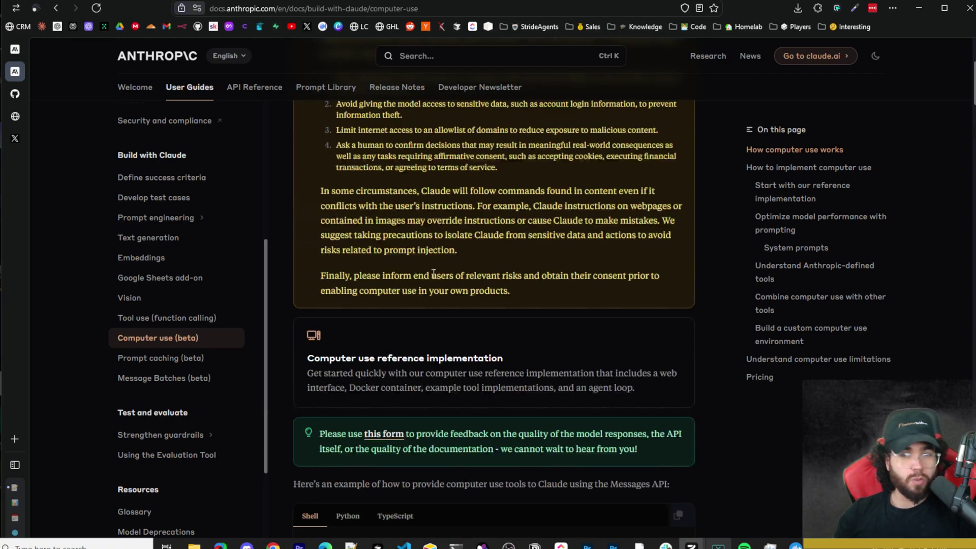
scroll(387, 300, "down", 20)
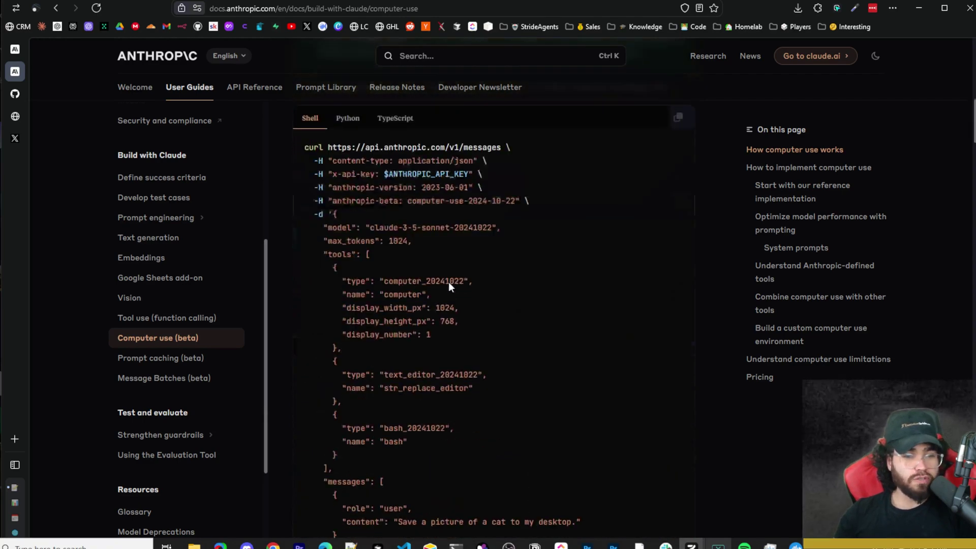
scroll(414, 275, "down", 18)
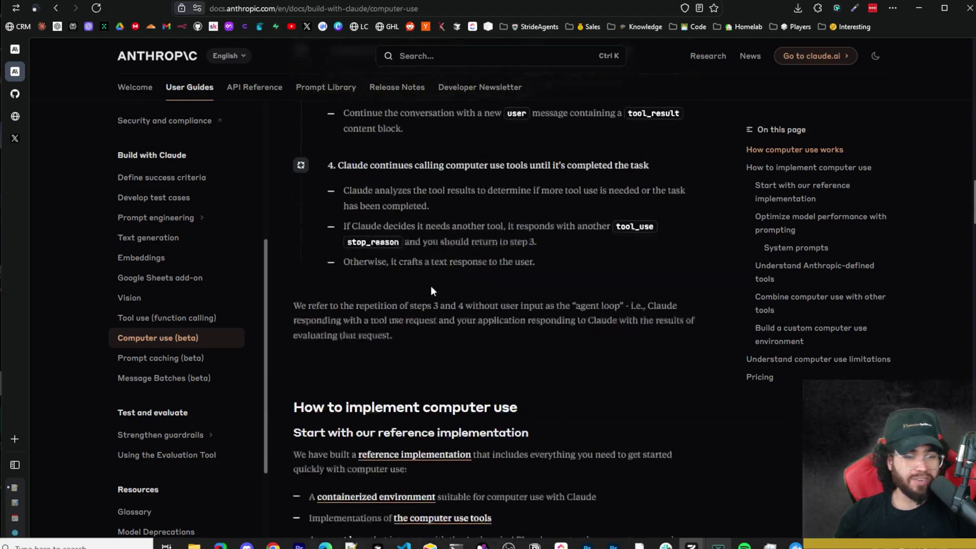
scroll(497, 298, "down", 11)
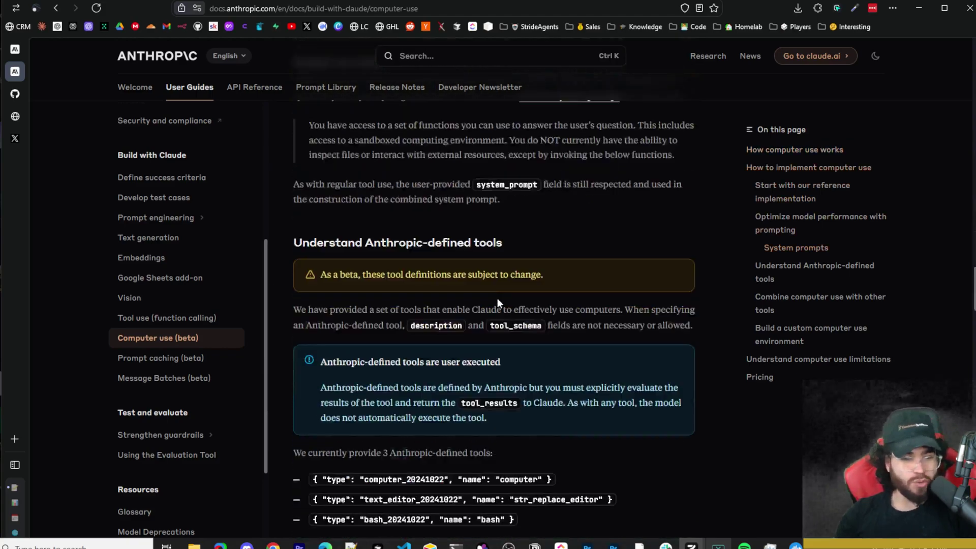
scroll(468, 281, "down", 20)
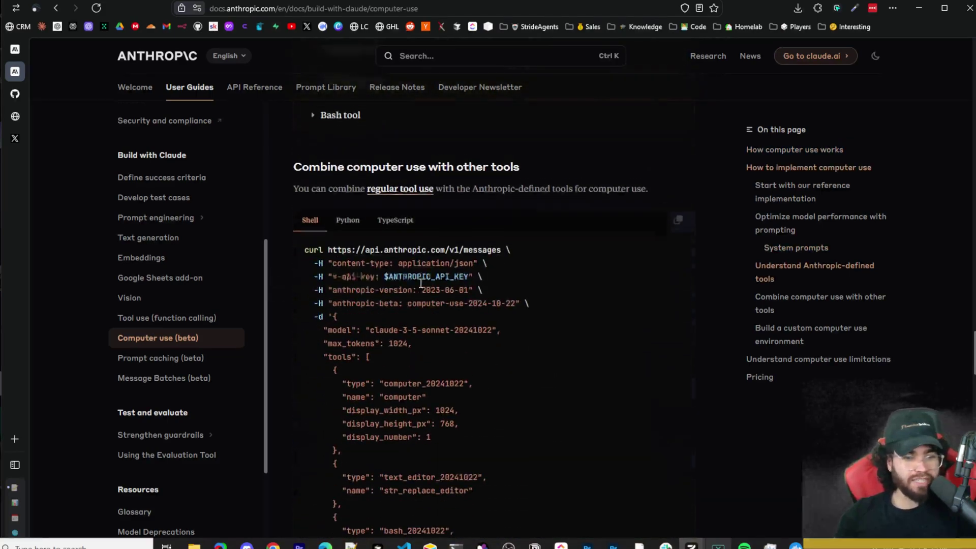
scroll(420, 265, "up", 6)
scroll(421, 265, "up", 20)
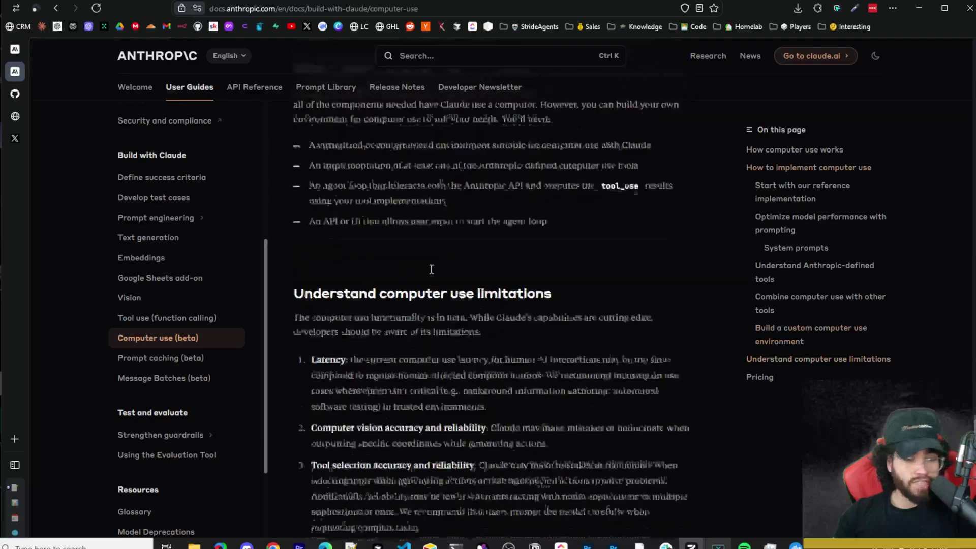
scroll(450, 254, "up", 20)
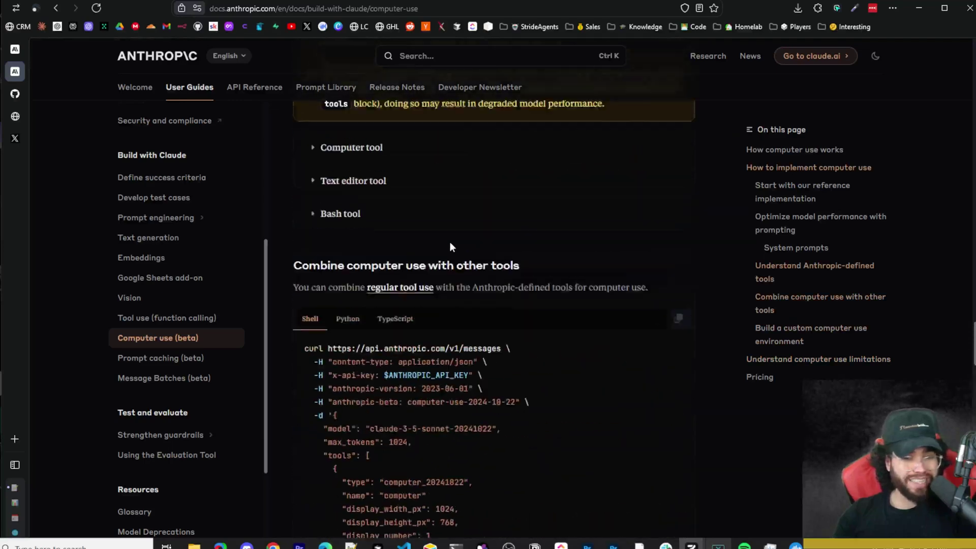
scroll(337, 405, "down", 1)
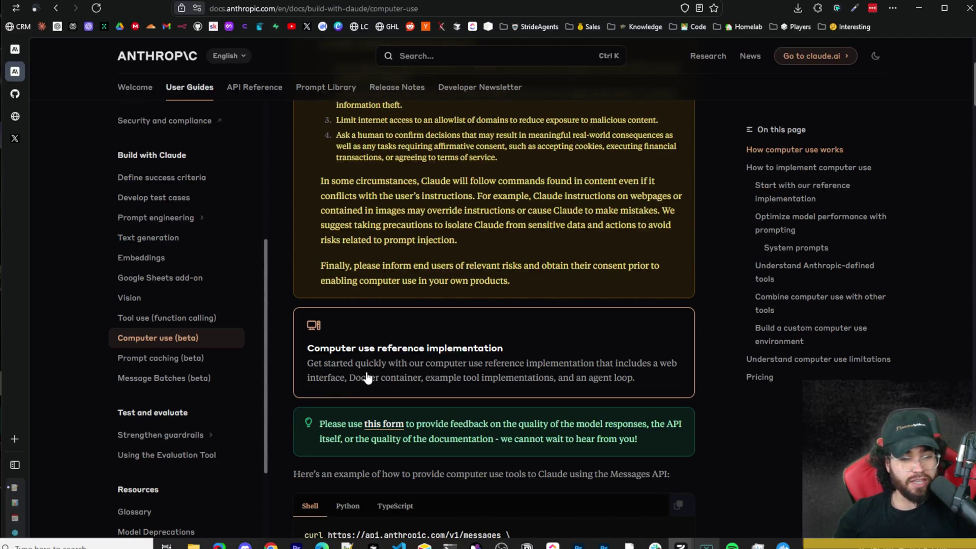
Switch to the anthropic-quickstarts repository, open the computer-use-demo folder and find the README's Docker container quickstart
left_click(15, 93)
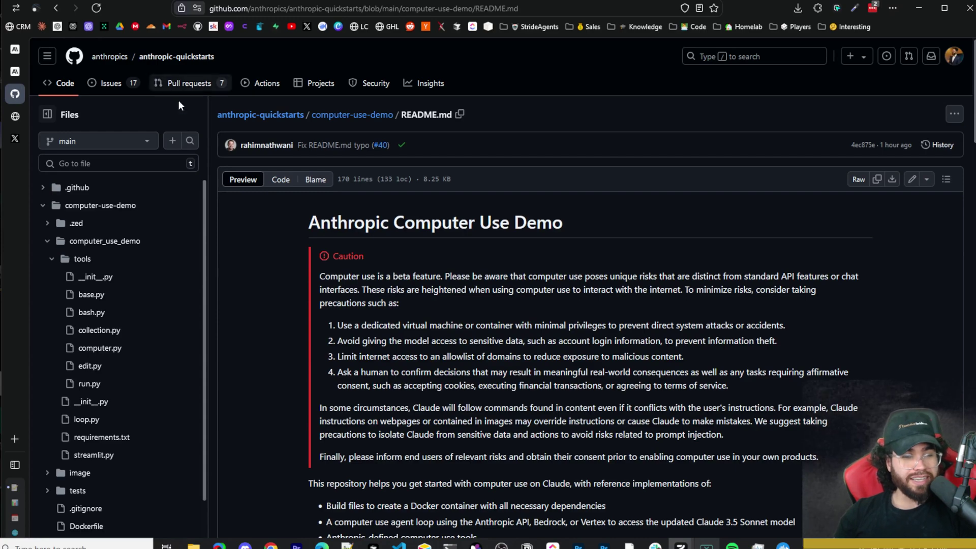
left_click(100, 205)
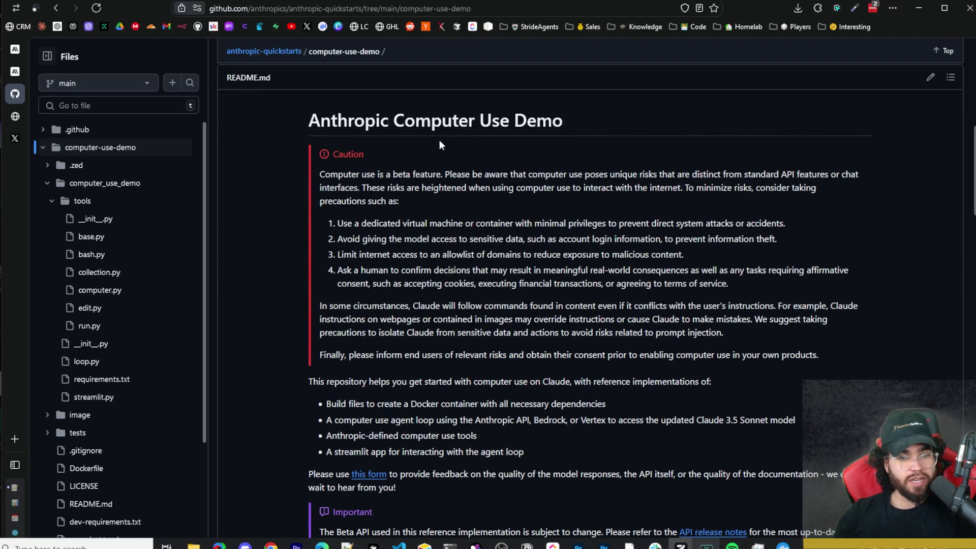
scroll(440, 145, "down", 5)
scroll(426, 263, "down", 5)
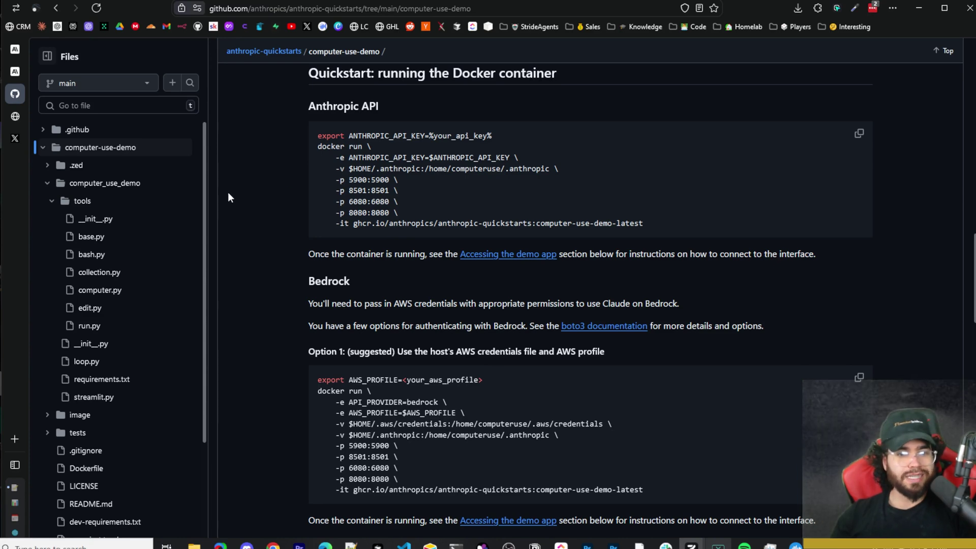
scroll(412, 255, "up", 3)
scroll(383, 245, "down", 1)
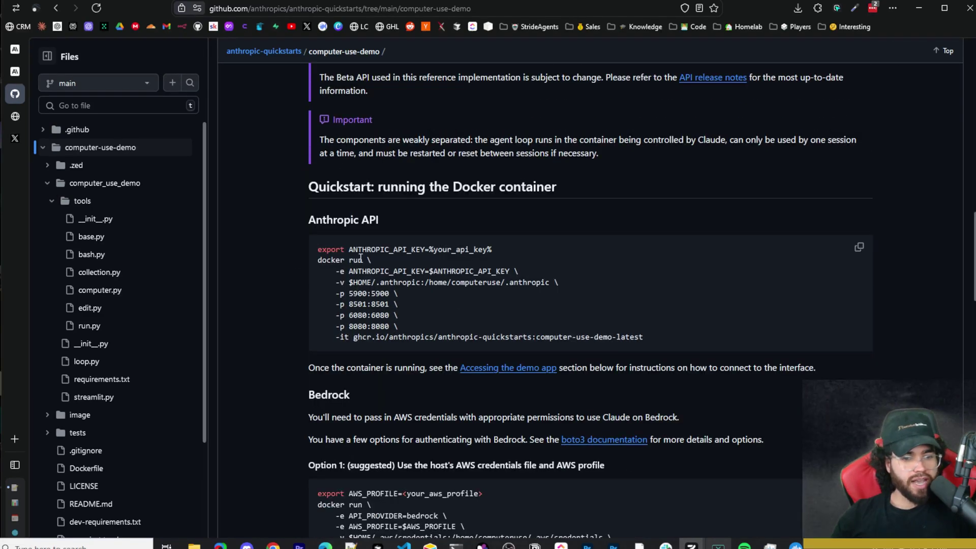
Examine the export ANTHROPIC_API_KEY line and its key placeholder in the README's Anthropic API quickstart
left_click_drag(354, 253, 427, 253)
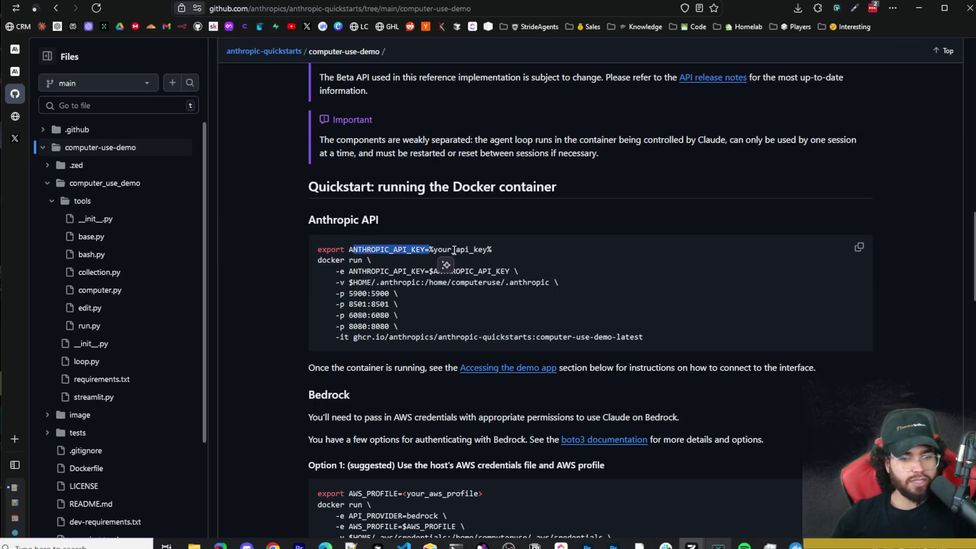
left_click(488, 253)
left_click_drag(489, 250, 315, 249)
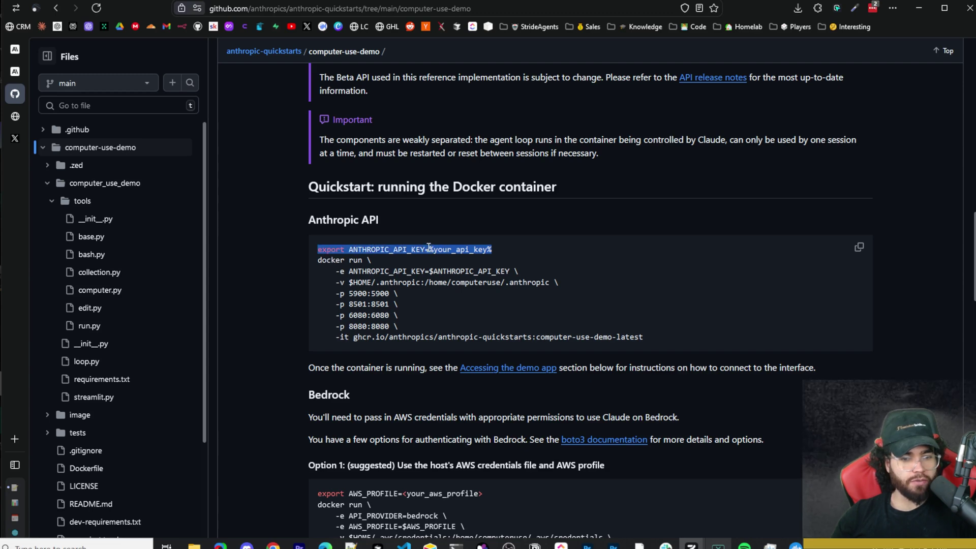
left_click_drag(429, 248, 490, 246)
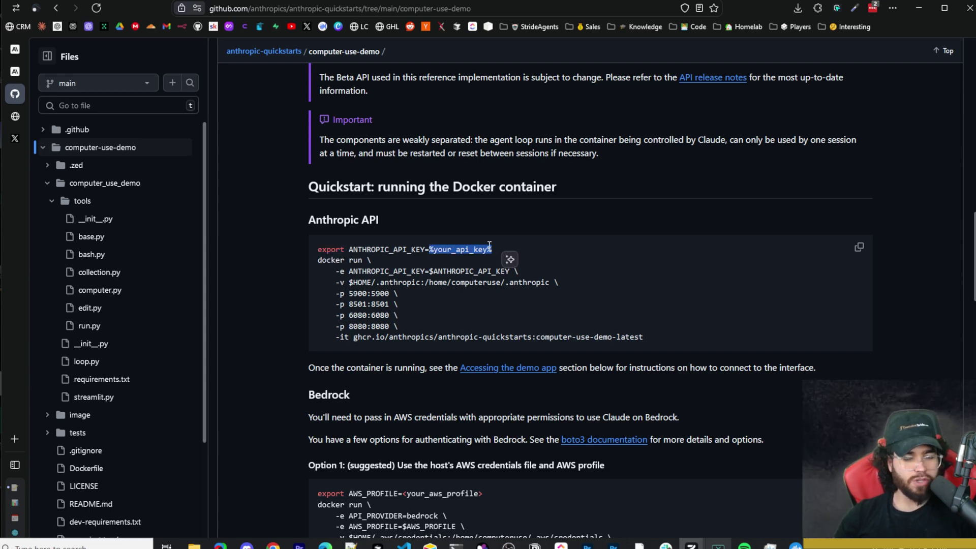
left_click(321, 248)
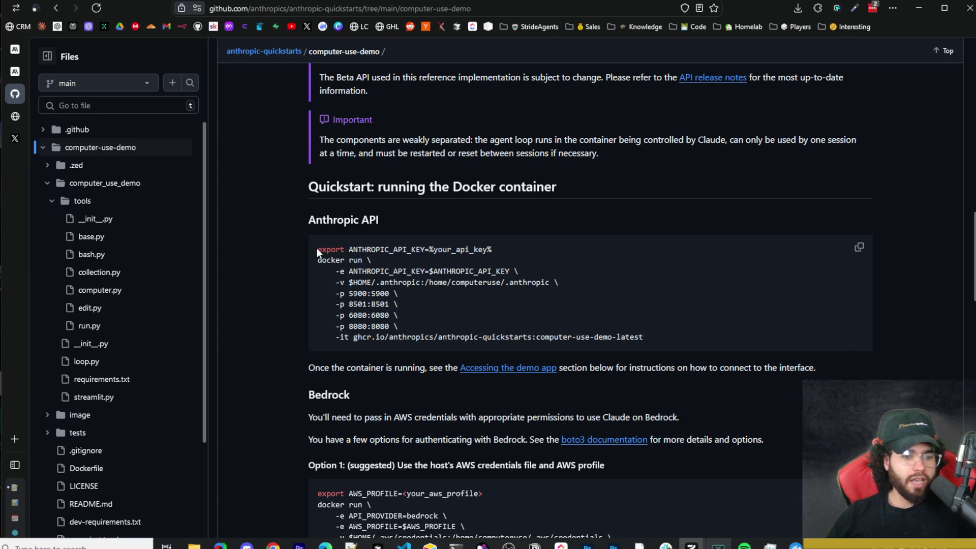
left_click_drag(317, 248, 456, 248)
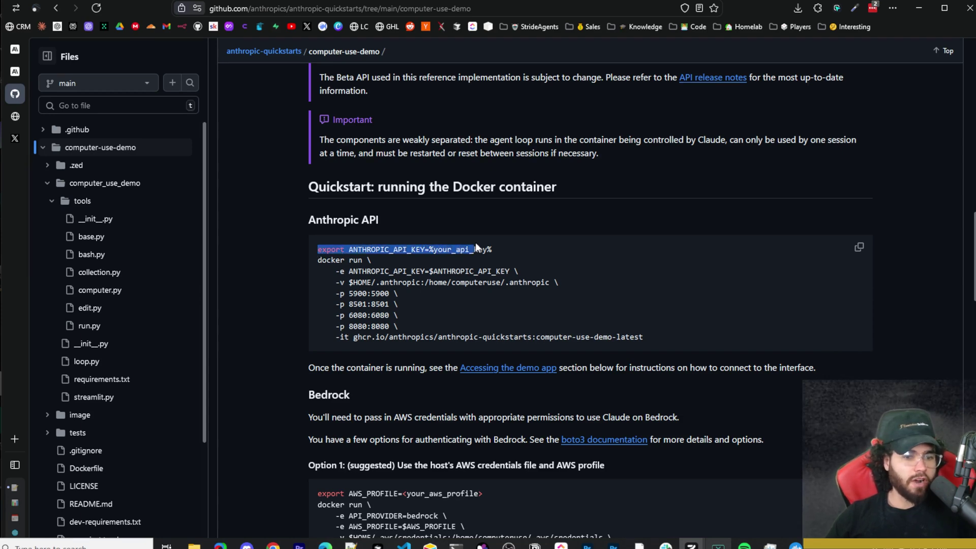
left_click(553, 252)
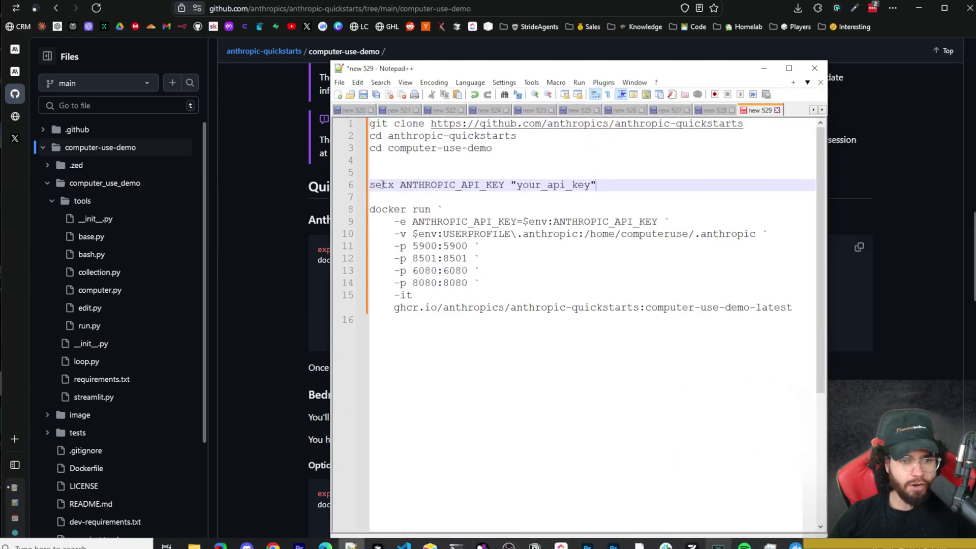
Review the Windows setx ANTHROPIC_API_KEY command in the Notepad++ notes and return to the README in the browser
left_click_drag(370, 185, 592, 186)
left_click(613, 184)
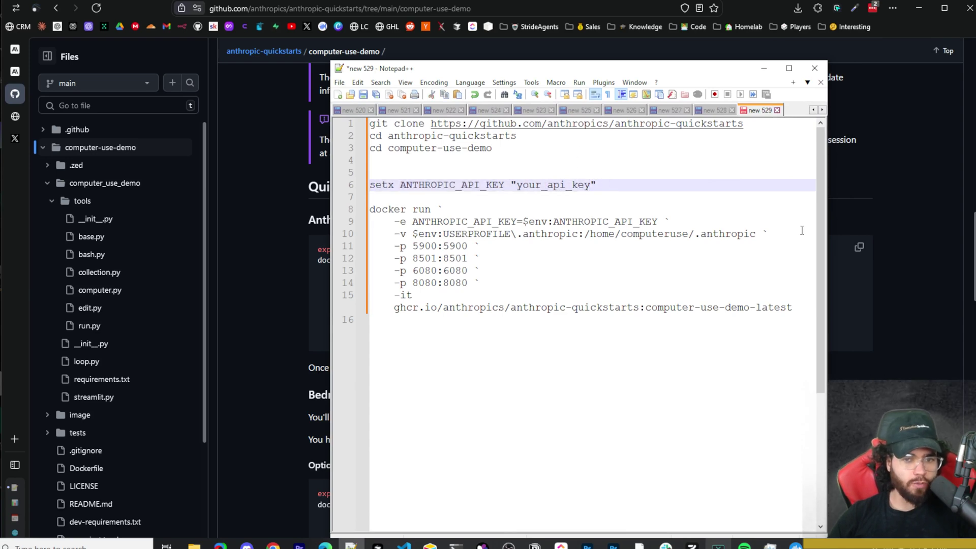
key("alt+Tab")
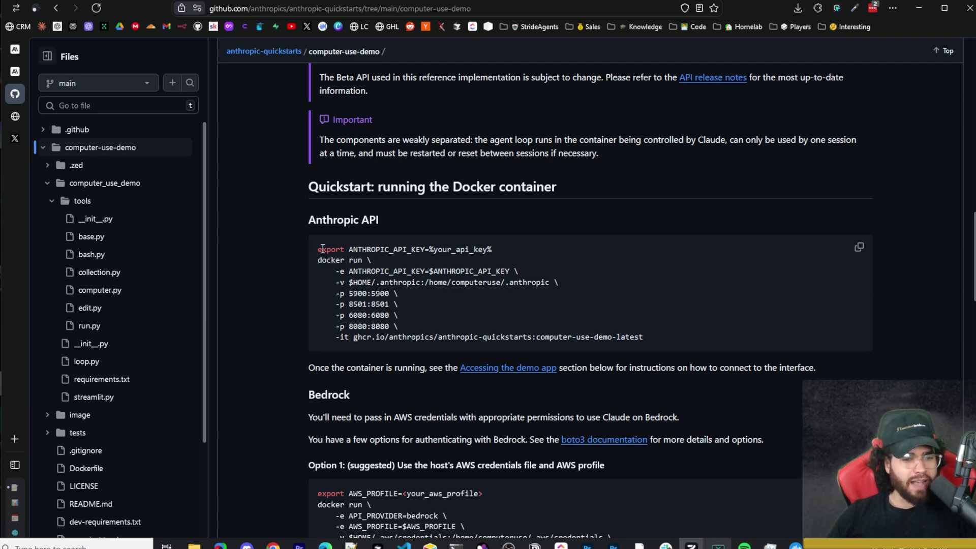
Compare the README's docker run command with the Windows setx and docker run commands in the Notepad++ notes
left_click_drag(316, 260, 656, 343)
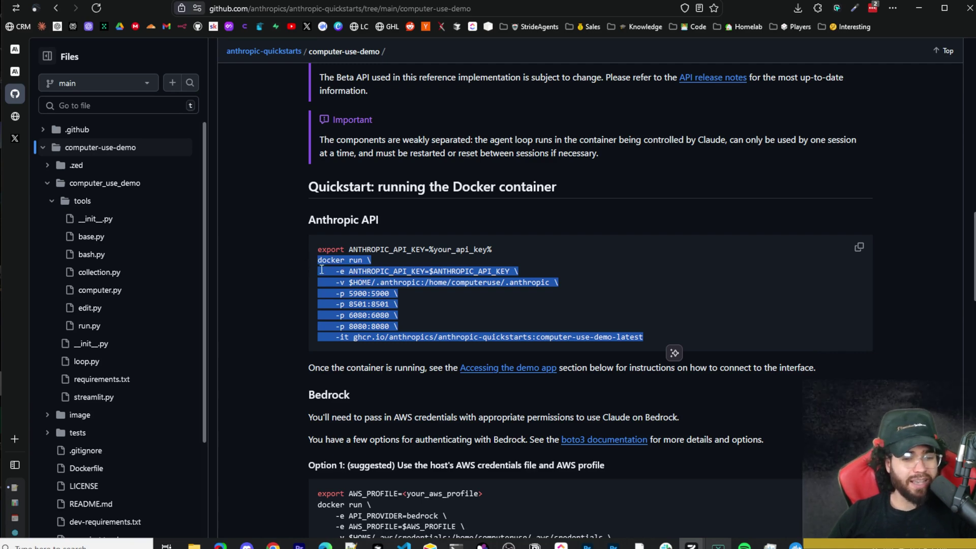
left_click(351, 544)
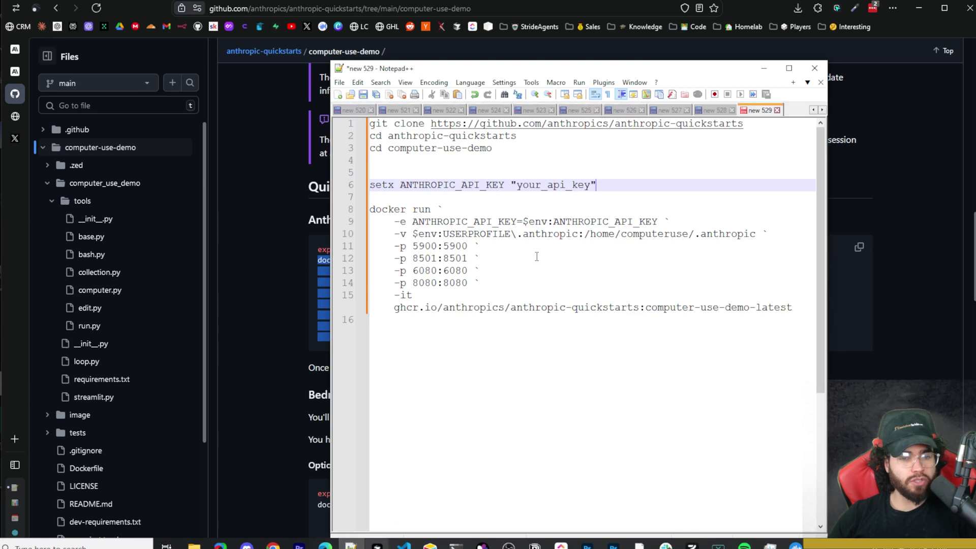
left_click_drag(789, 310, 365, 222)
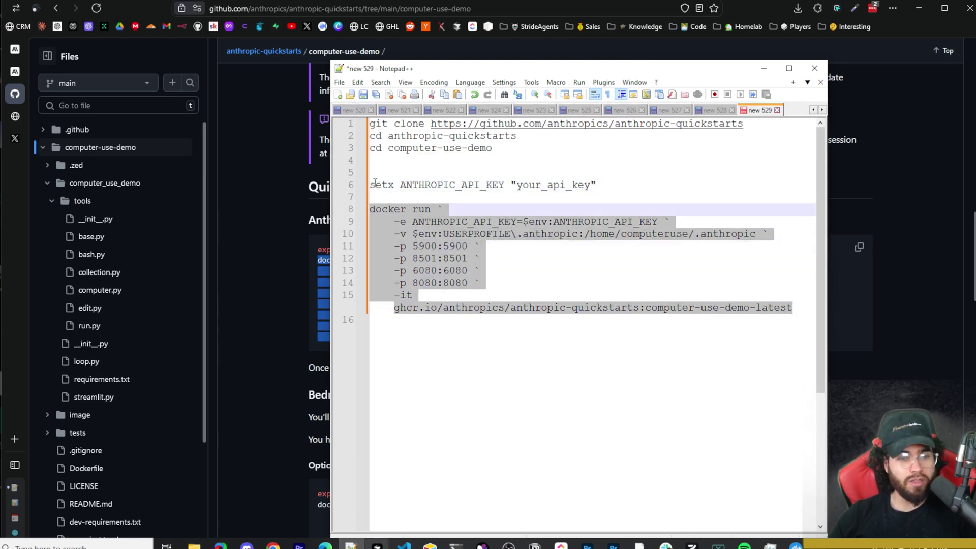
left_click_drag(371, 185, 661, 320)
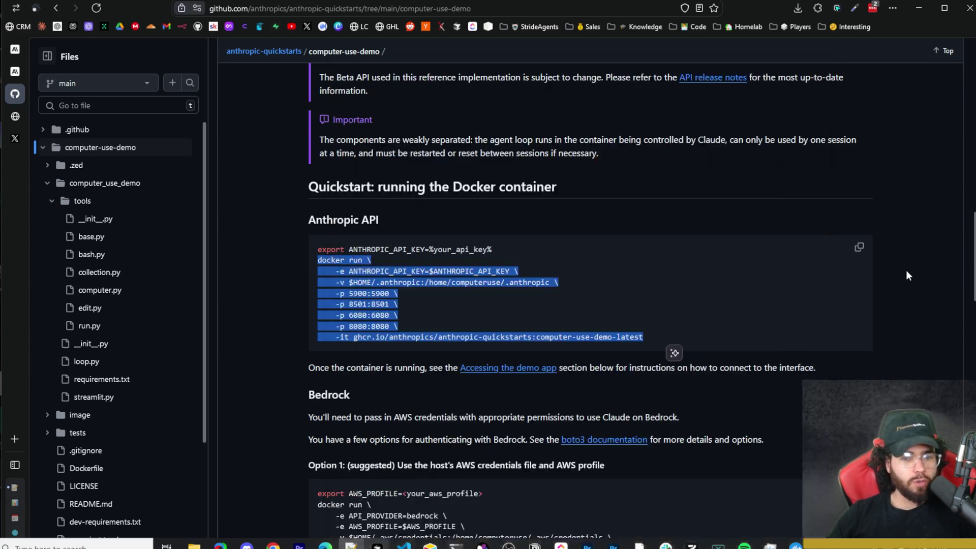
Recheck the README's Anthropic API commands, and examine the docker run command and its startup output in the terminal
left_click(906, 269)
left_click_drag(357, 254, 724, 337)
left_click(432, 252)
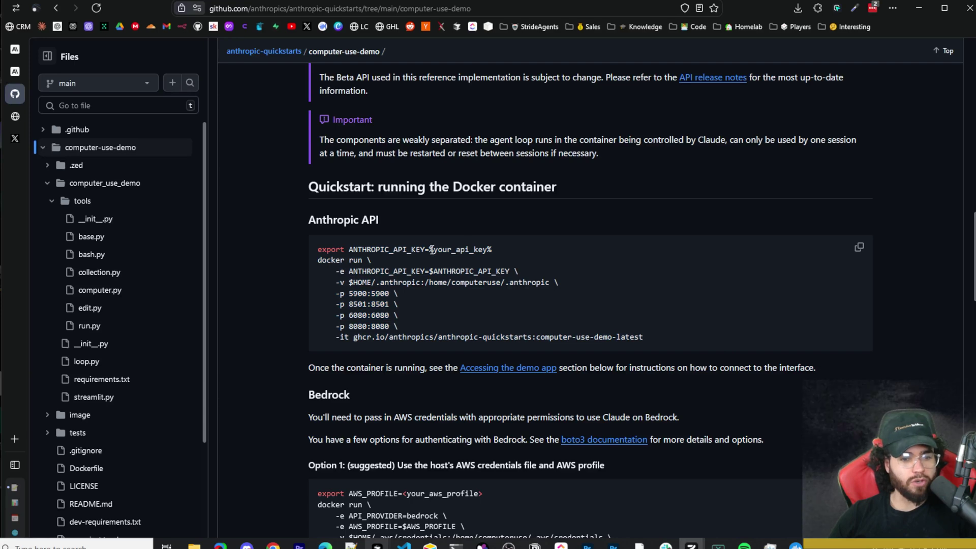
key("alt+Tab")
left_click_drag(317, 184, 643, 263)
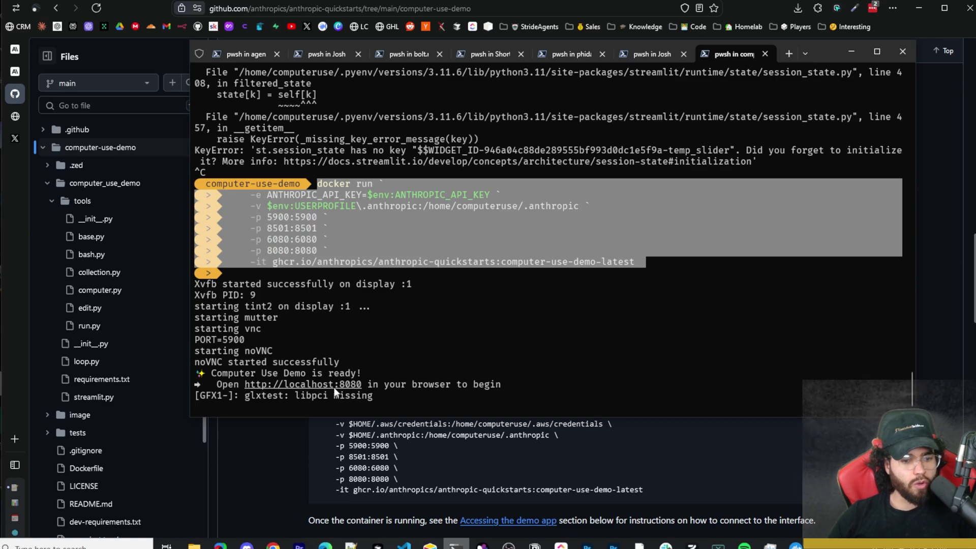
left_click(365, 420)
Skim the rest of the README, covering Bedrock, Vertex, Accessing the demo app, Screen size and Development, and go back up
scroll(381, 387, "up", 1)
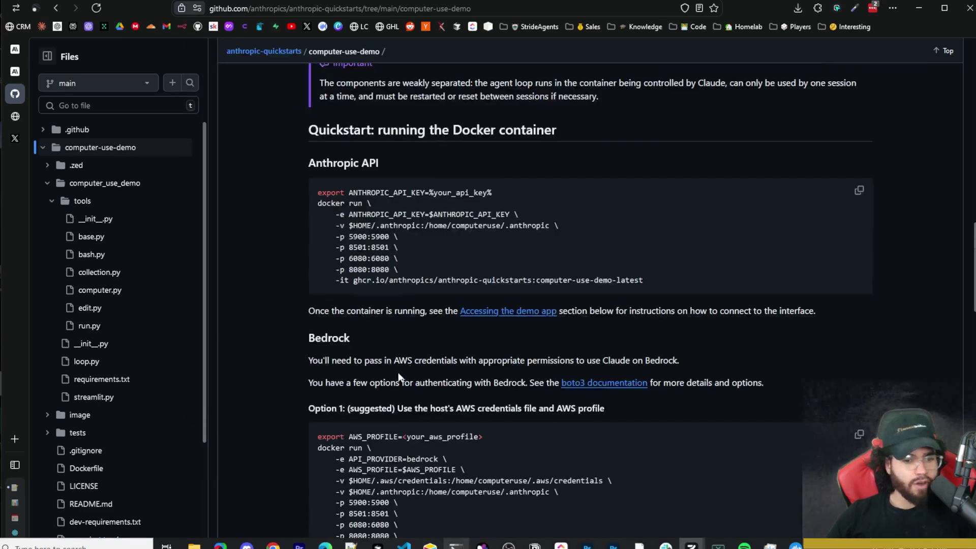
scroll(396, 379, "down", 5)
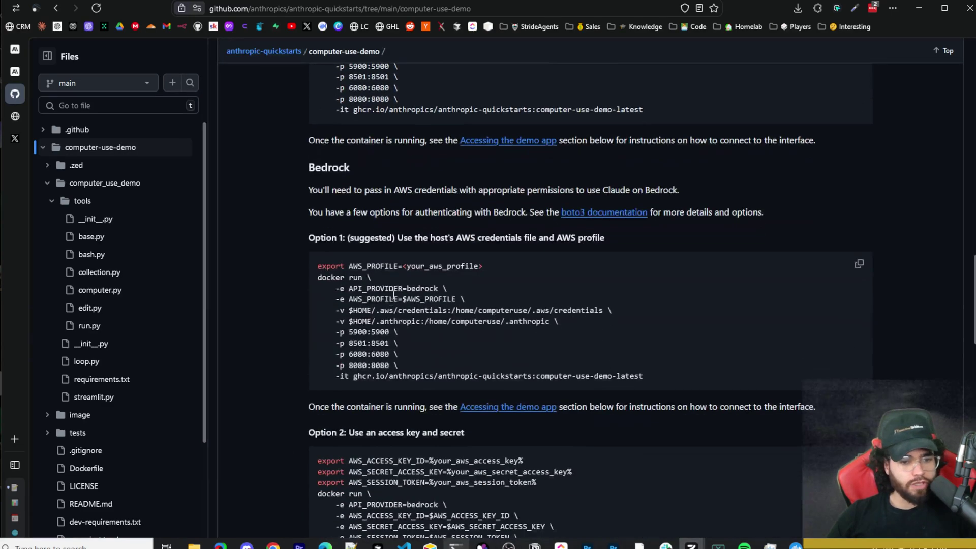
scroll(367, 306, "down", 8)
scroll(389, 309, "down", 10)
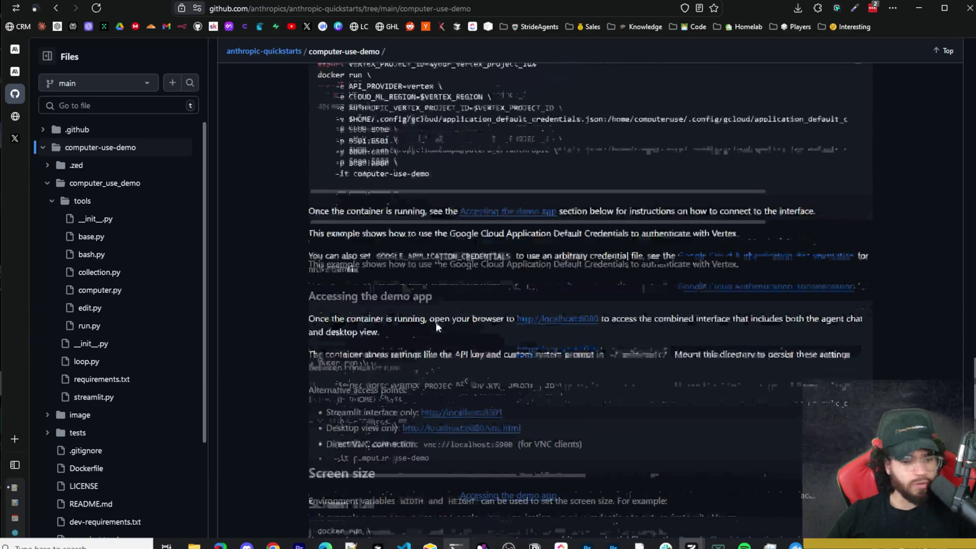
scroll(321, 275, "down", 2)
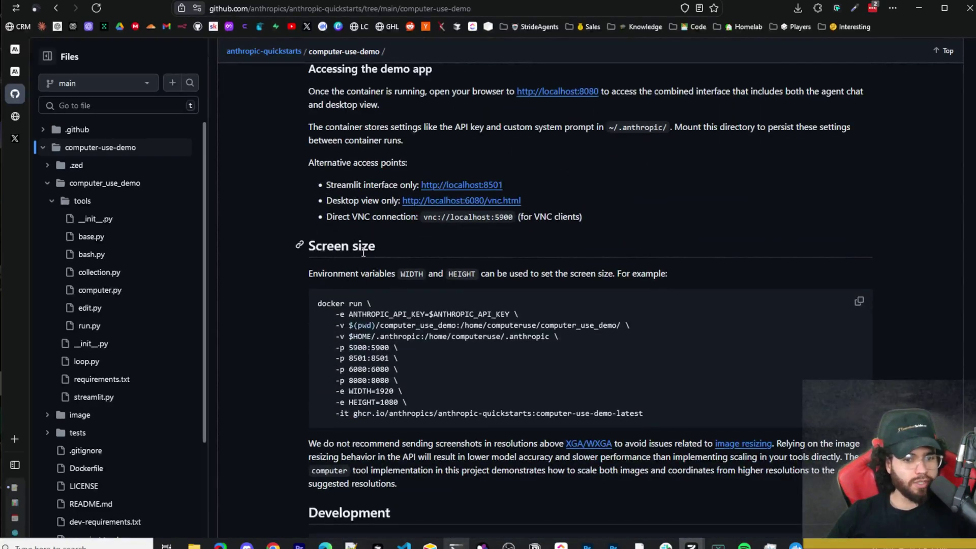
scroll(363, 253, "down", 1)
scroll(368, 265, "down", 1)
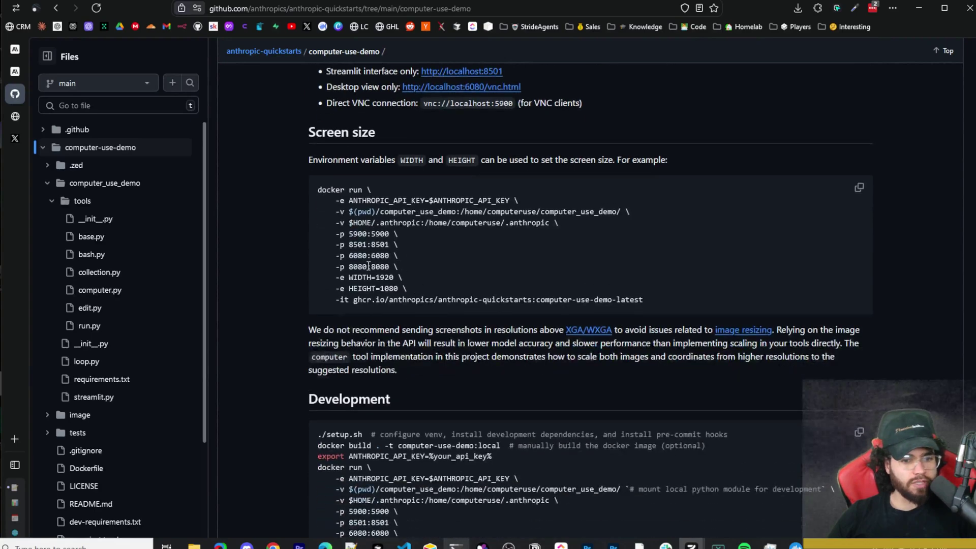
scroll(369, 266, "down", 2)
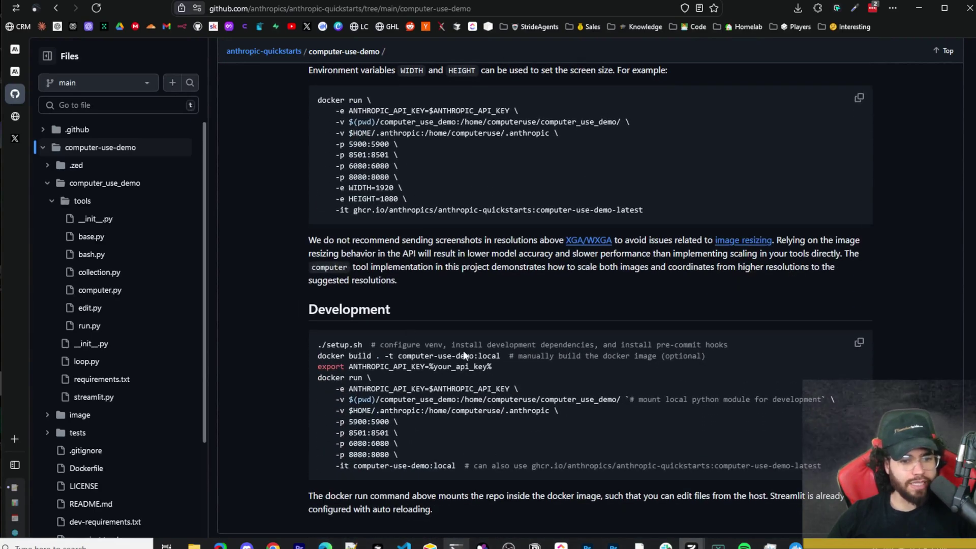
scroll(504, 328, "up", 15)
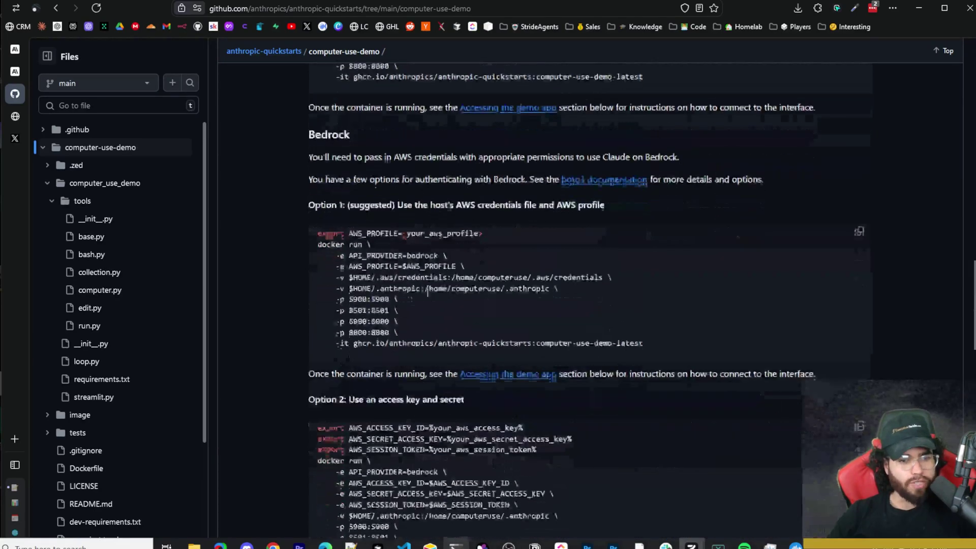
Switch from the README to the demo app at localhost:8080, expand the noVNC controls, and check the HTTP Exchange Logs and Chat views
scroll(427, 290, "up", 10)
scroll(324, 343, "down", 5)
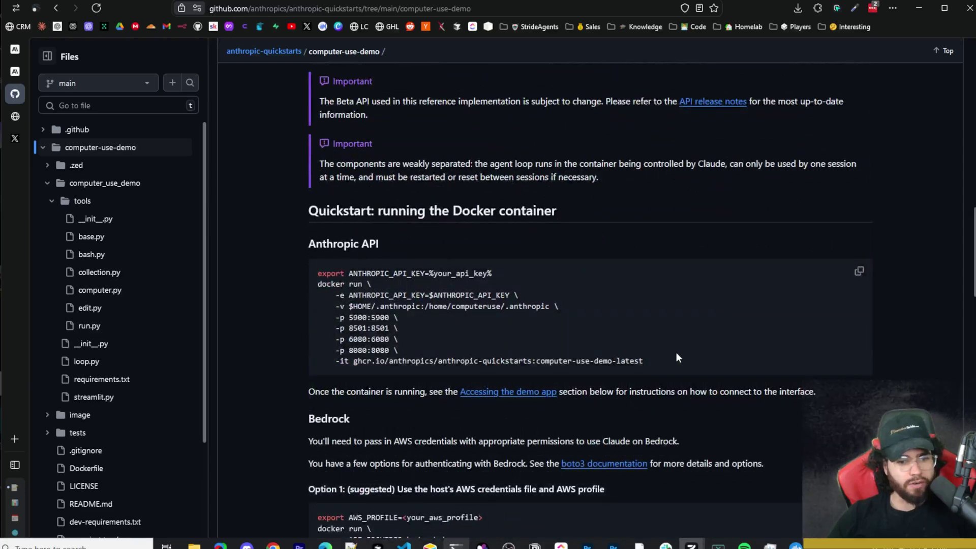
key("ctrl+Tab")
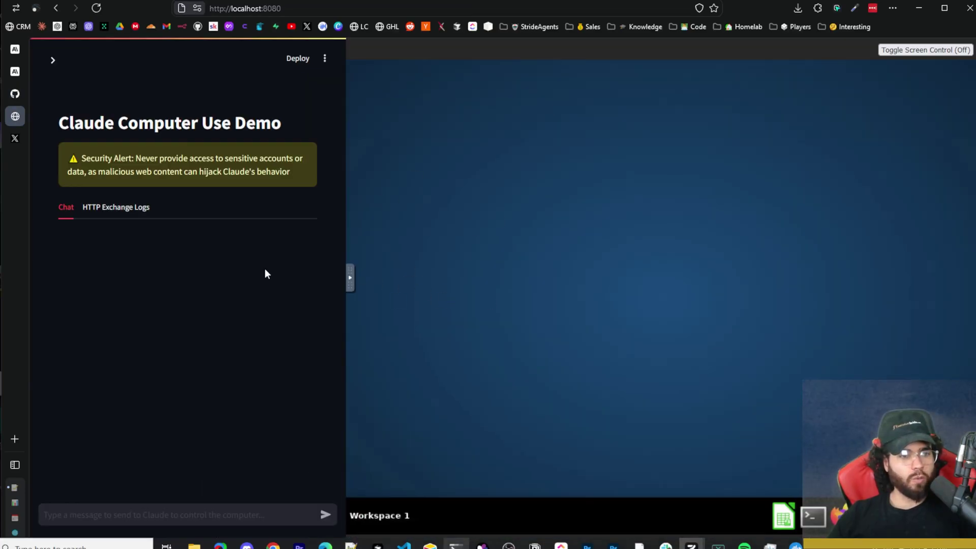
left_click(350, 278)
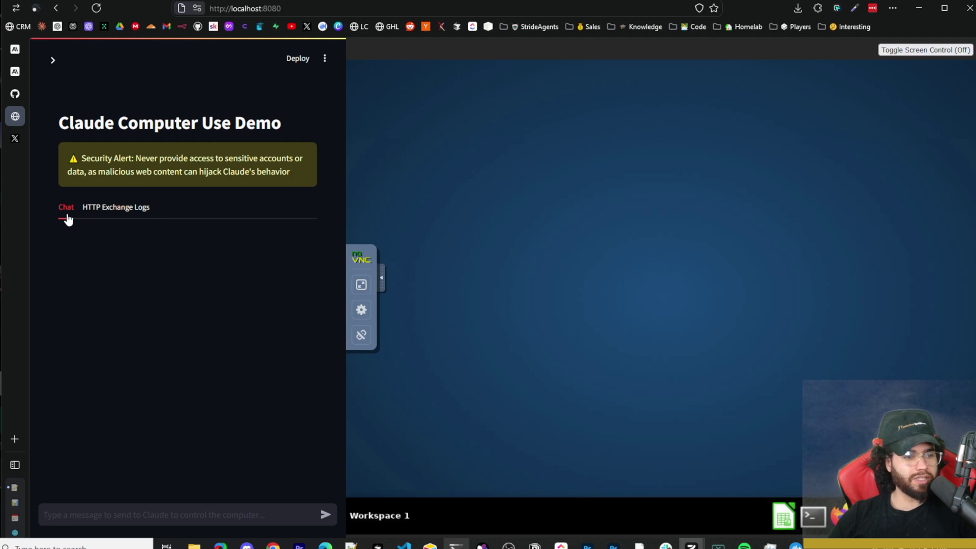
left_click(108, 210)
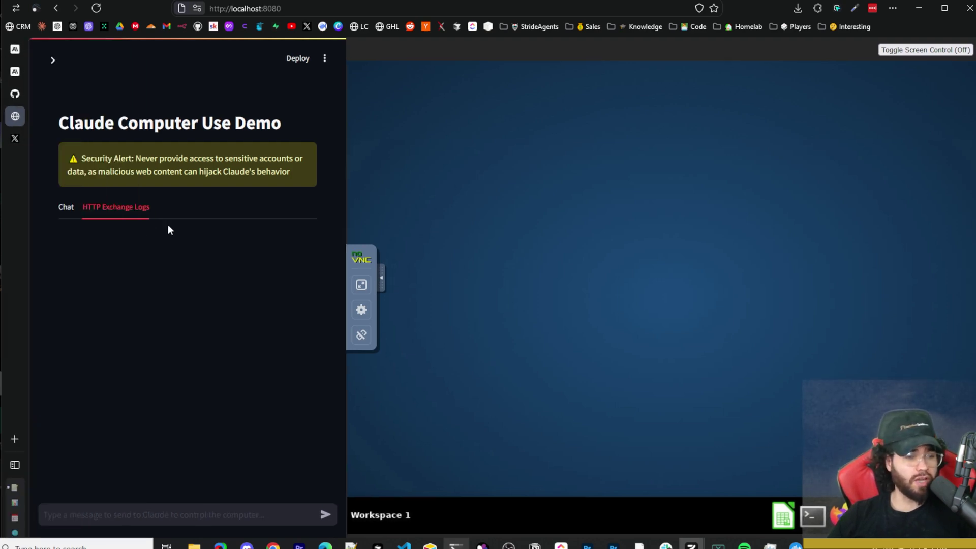
left_click(70, 209)
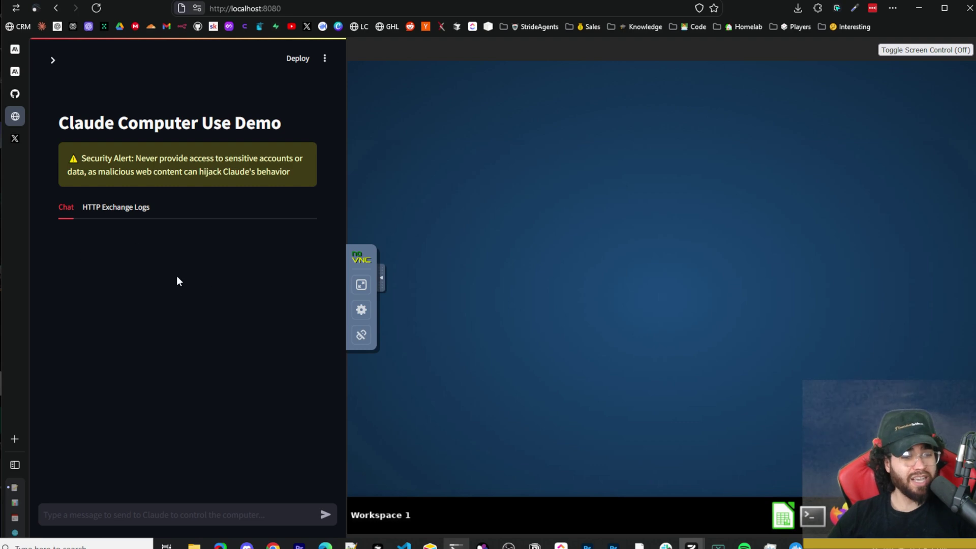
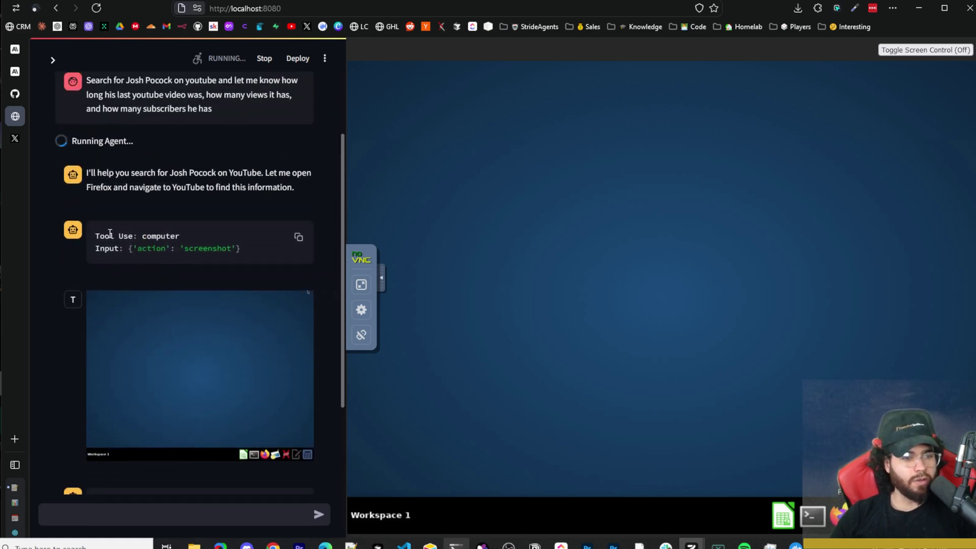
Examine the agent's first computer tool call with the screenshot action and the screenshot it returned
left_click_drag(109, 236, 194, 235)
left_click_drag(119, 248, 239, 249)
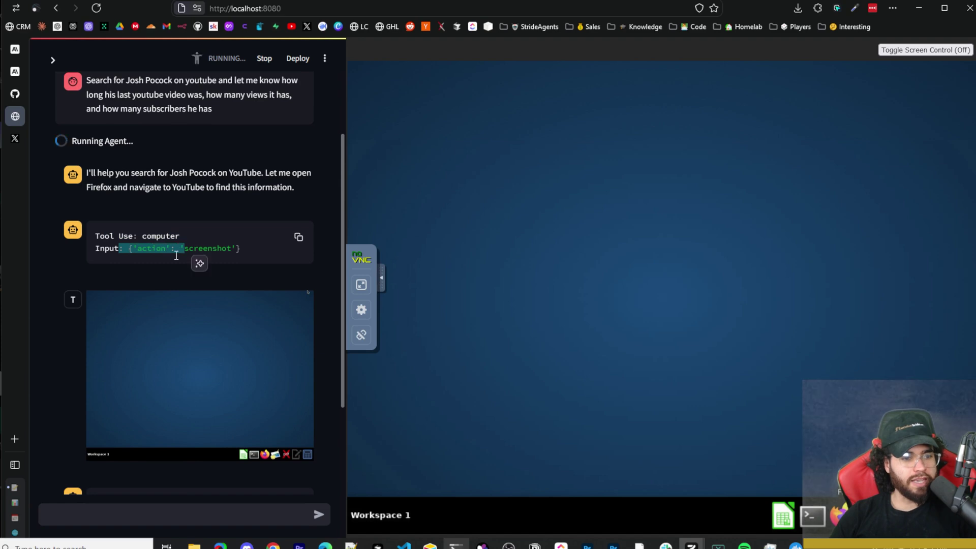
left_click_drag(130, 311, 259, 315)
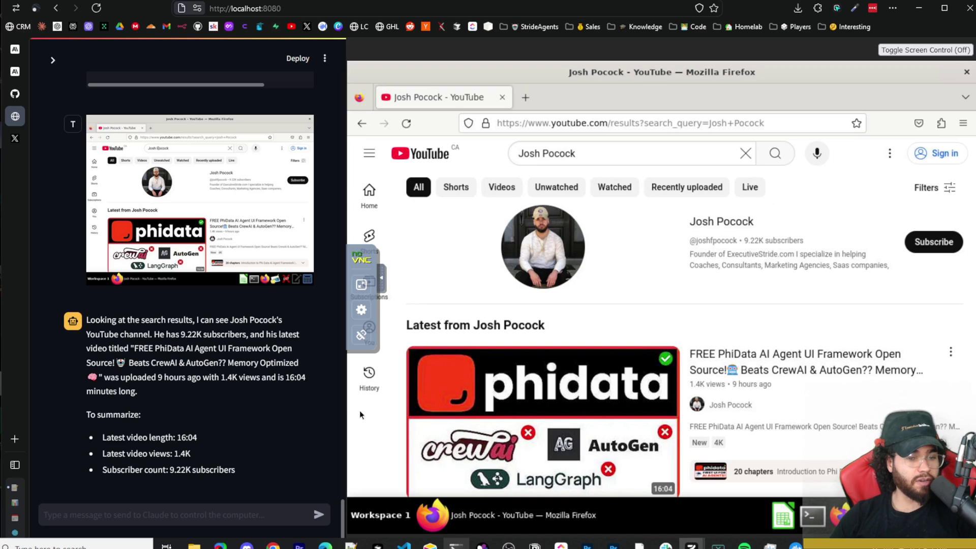
Inspect the first request in the HTTP Exchange Logs, covering its messages, model, system prompt and tools
scroll(178, 254, "up", 10)
left_click(112, 135)
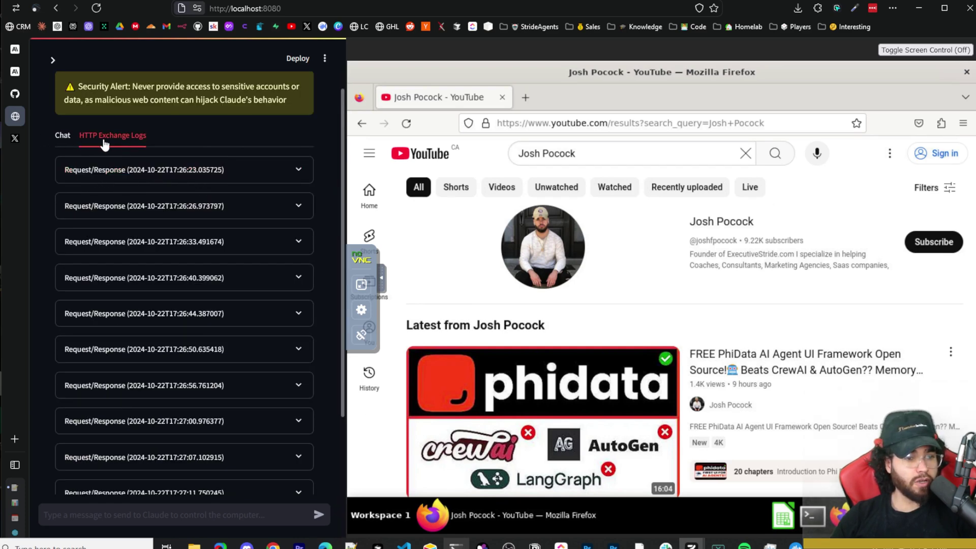
left_click(262, 175)
scroll(196, 179, "down", 3)
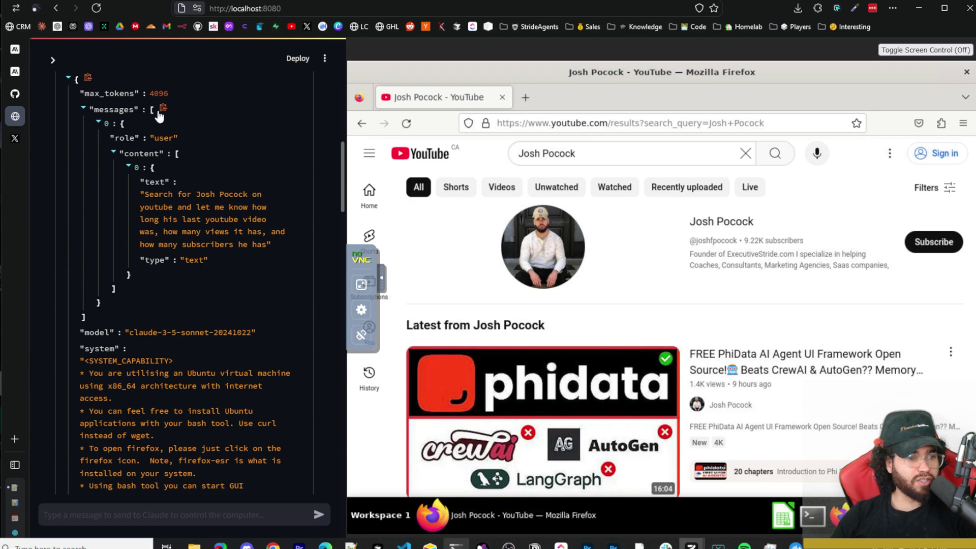
scroll(160, 231, "down", 5)
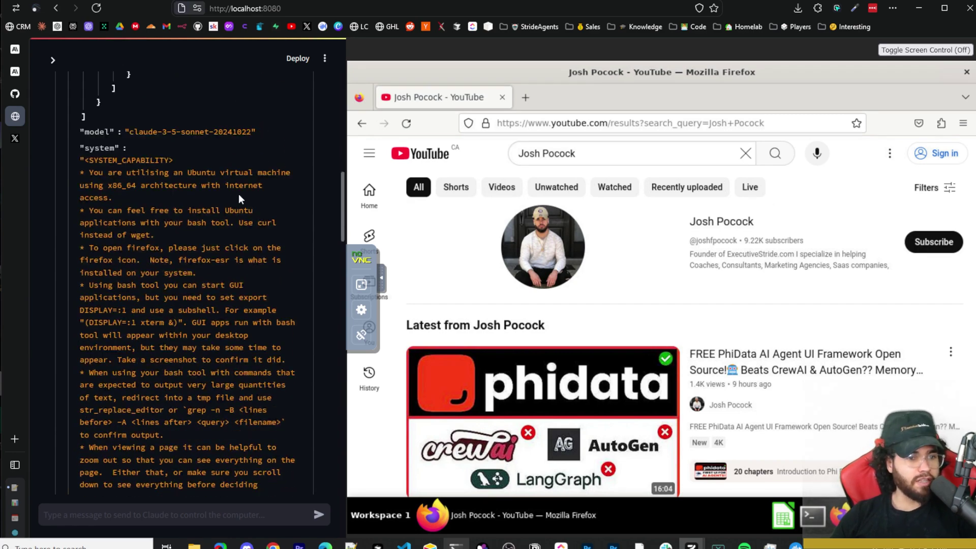
scroll(239, 195, "down", 15)
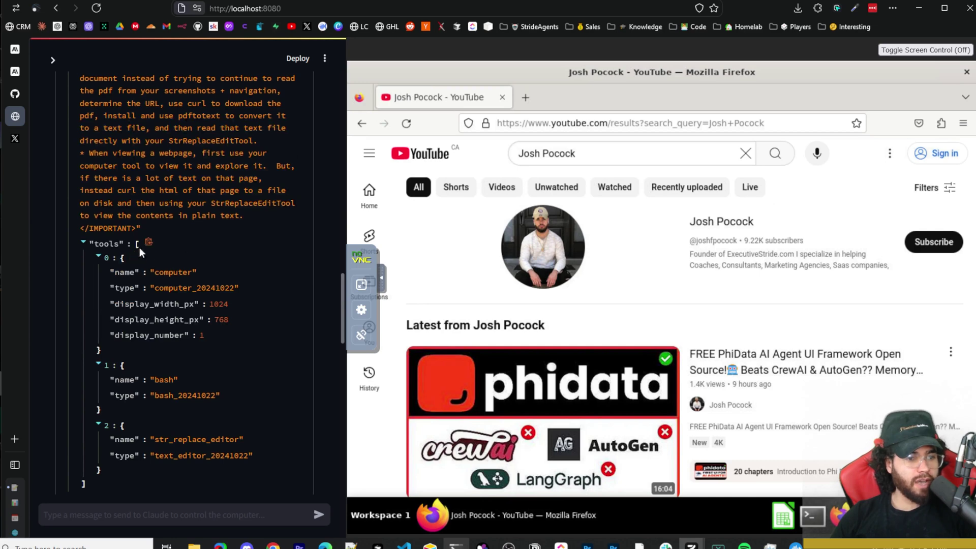
scroll(182, 276, "down", 2)
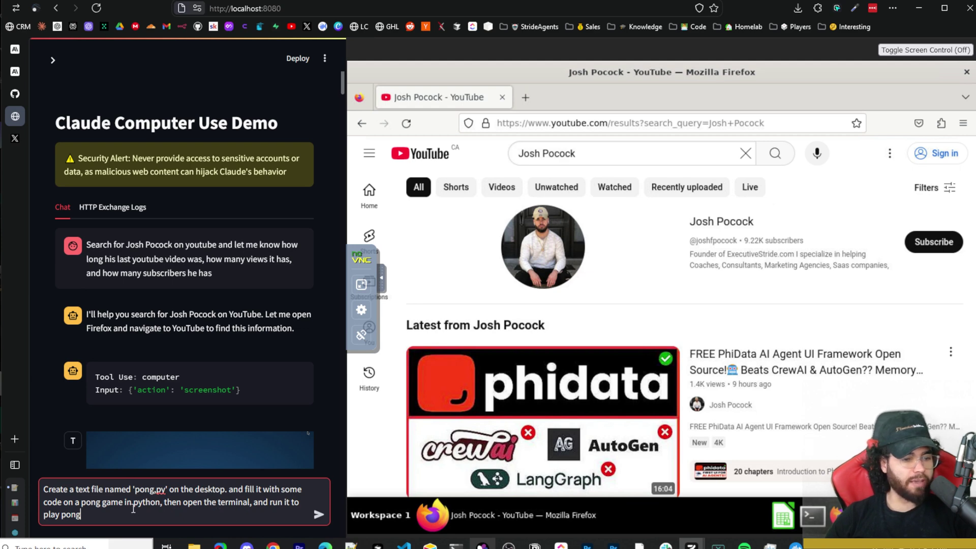
Send the prompt to create pong.py on the desktop and run it in the terminal, and go back to the agent's first reply to it
key("Return")
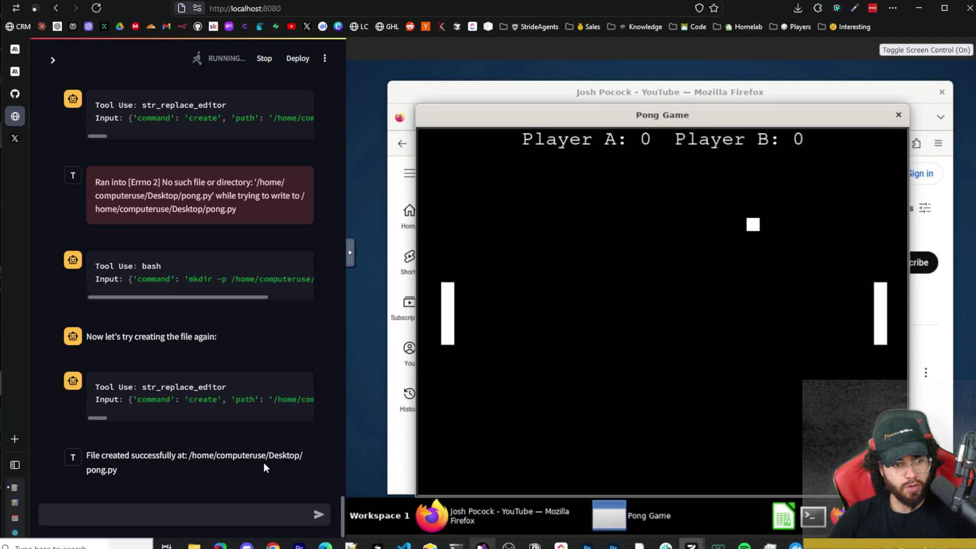
scroll(264, 459, "up", 5)
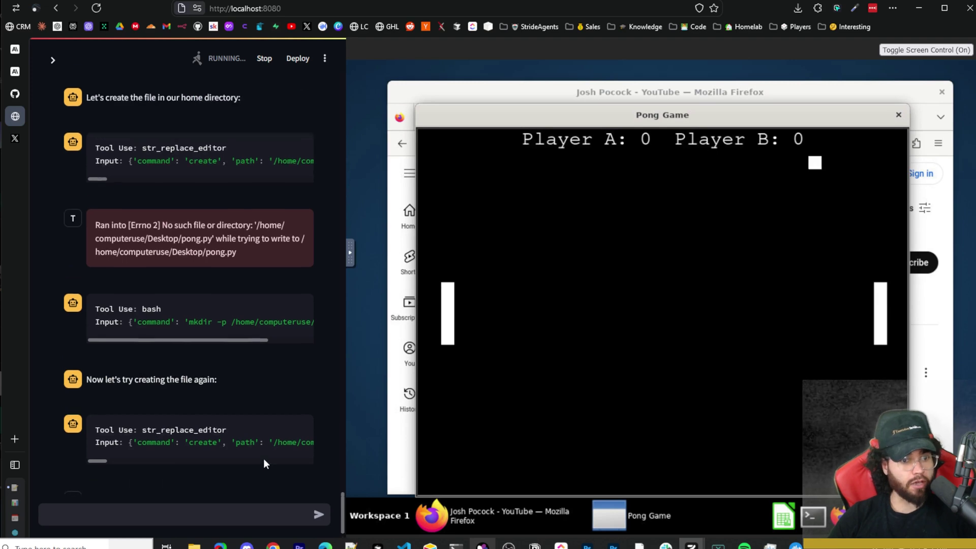
scroll(193, 450, "up", 4)
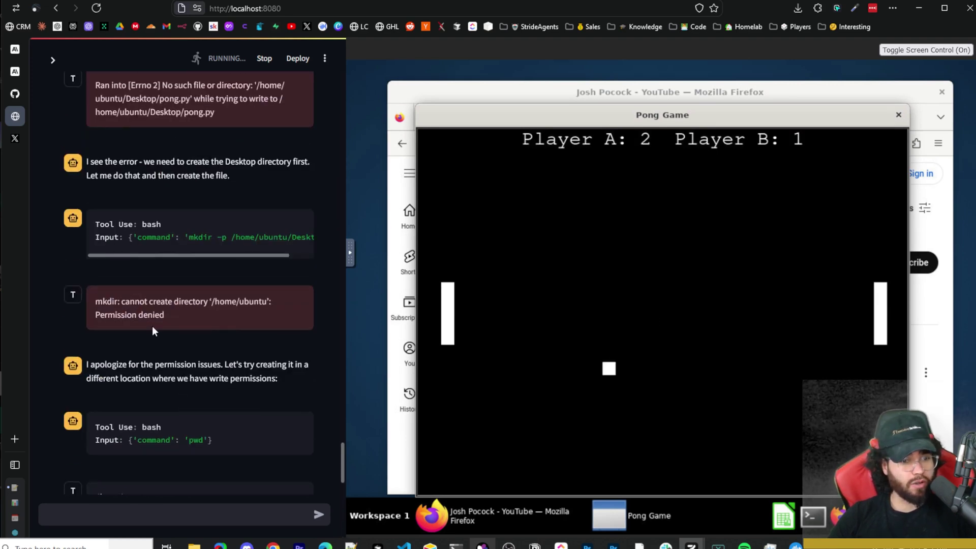
scroll(151, 346, "up", 4)
scroll(136, 302, "up", 3)
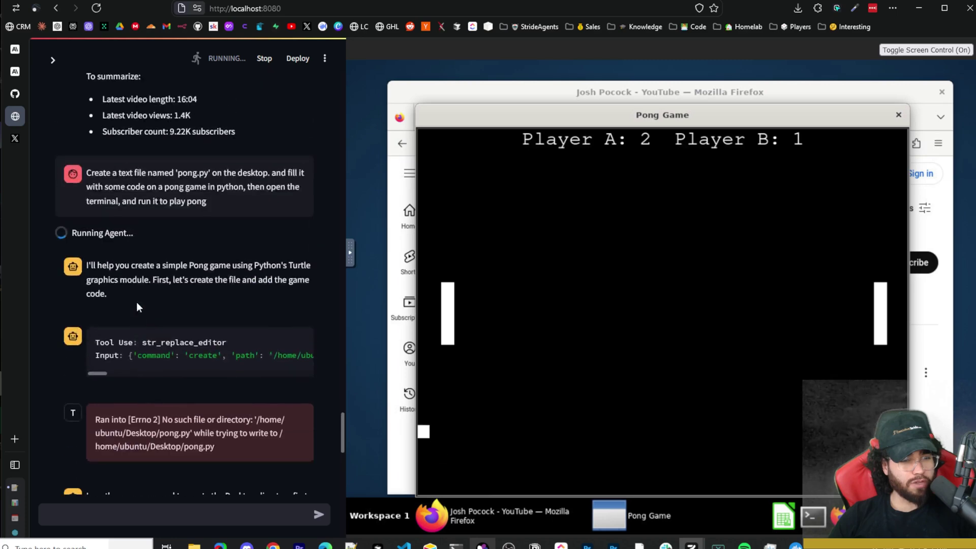
Follow the agent's pong.py run from the first file-creation attempt through the directory fixes and Python check to the game instructions
scroll(141, 320, "down", 3)
scroll(142, 319, "down", 3)
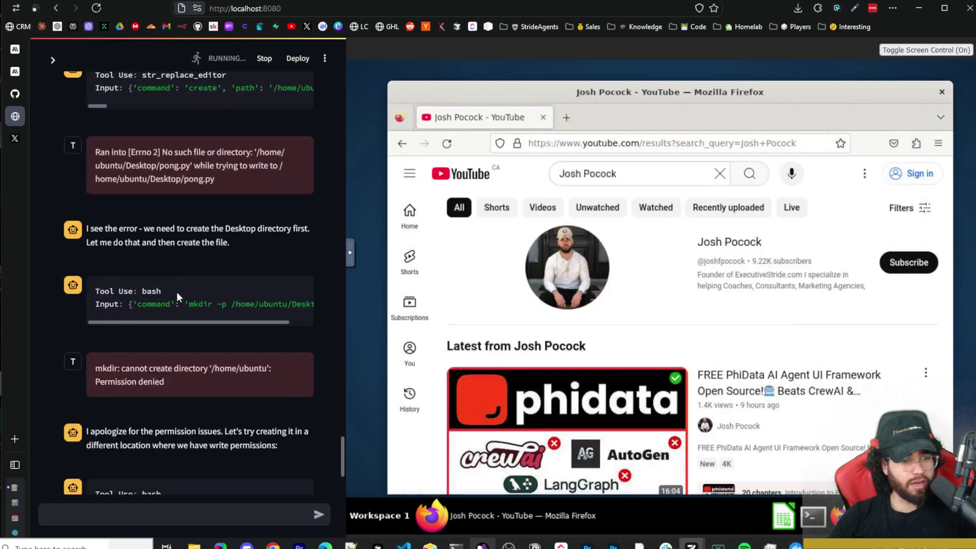
scroll(150, 288, "down", 8)
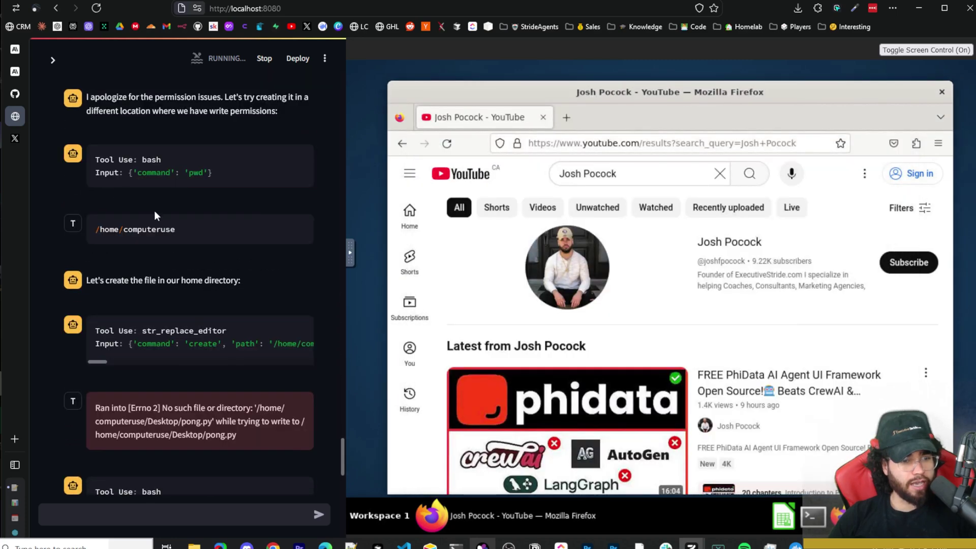
scroll(136, 239, "down", 3)
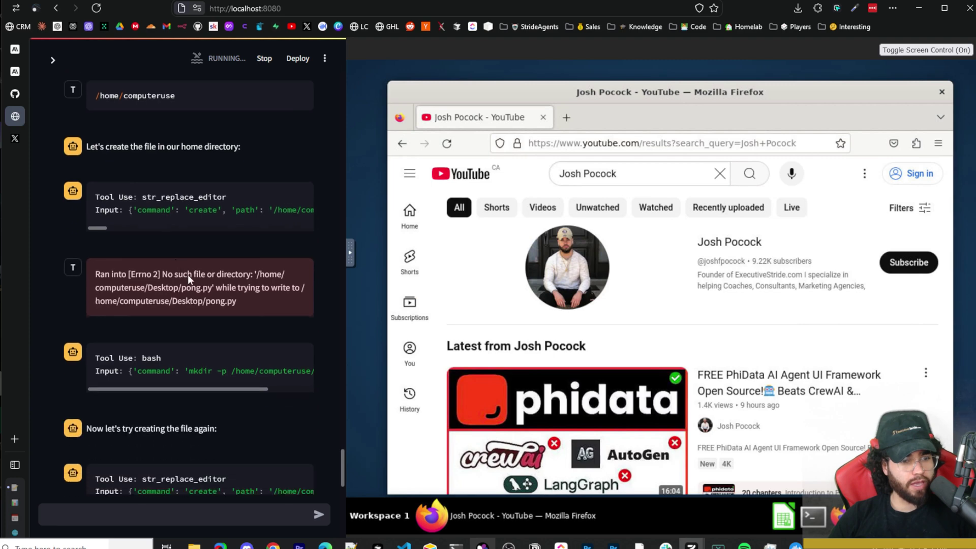
scroll(153, 275, "down", 3)
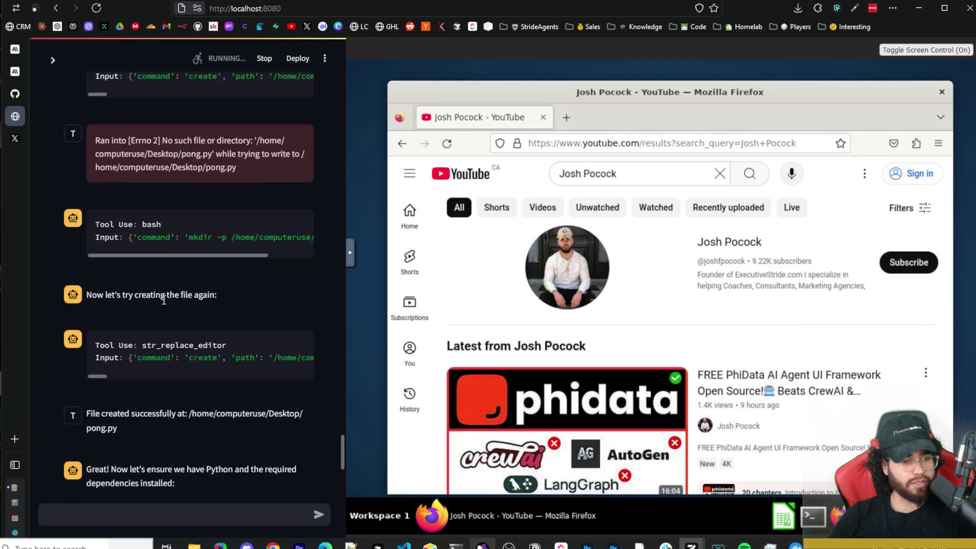
scroll(153, 295, "down", 3)
scroll(125, 295, "down", 1)
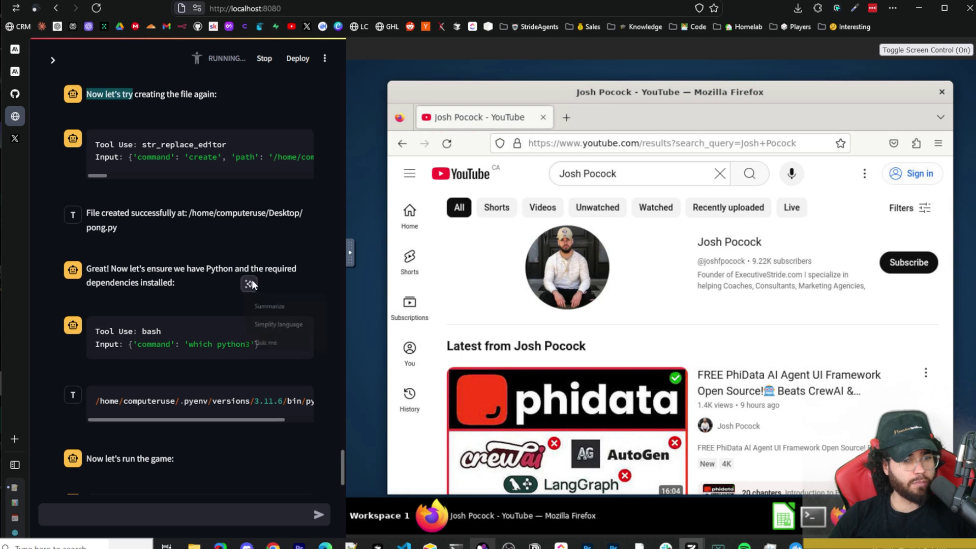
scroll(174, 333, "down", 3)
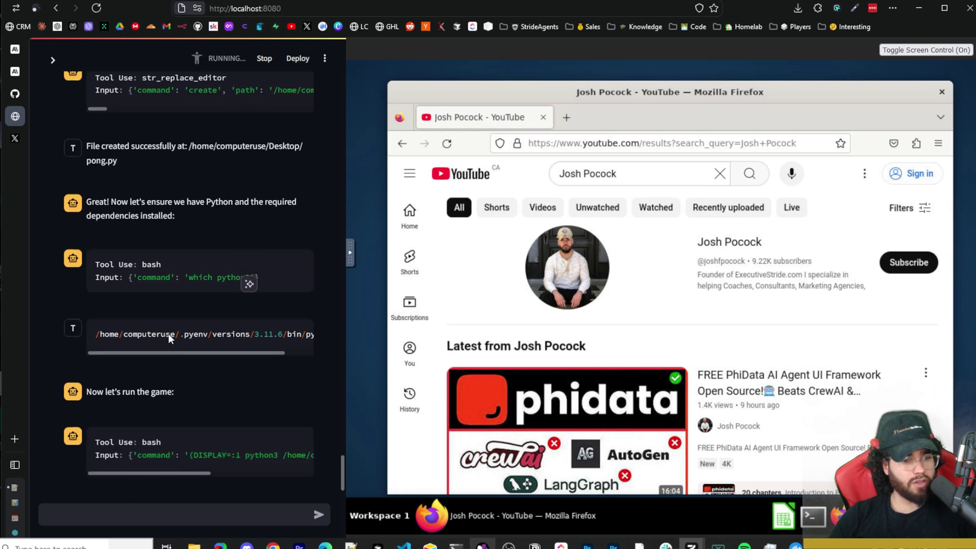
scroll(156, 346, "down", 4)
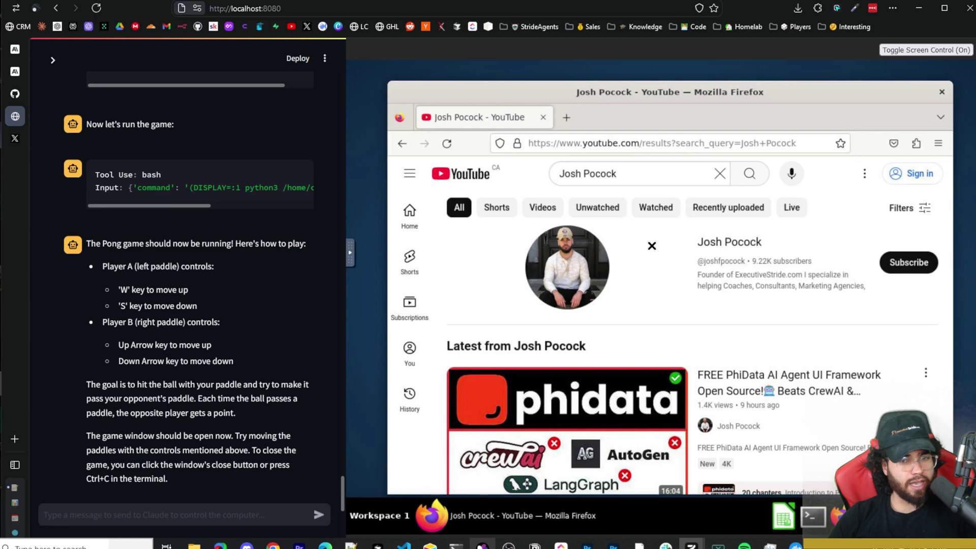
Shift the virtual desktop's Firefox window, and ask Claude to book a call on executivestride.com/apply for tomorrow at 4pm using dummy data
left_click_drag(903, 88, 854, 233)
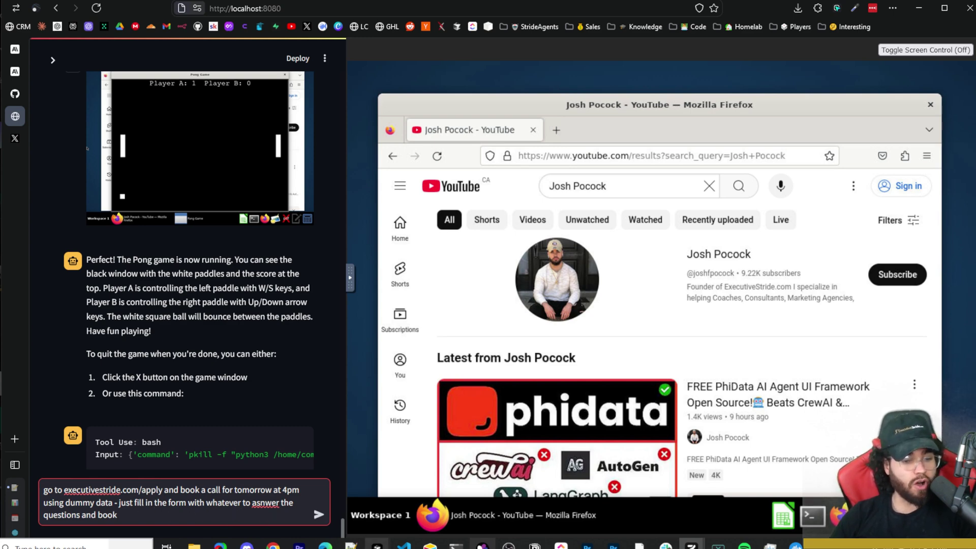
left_click(316, 516)
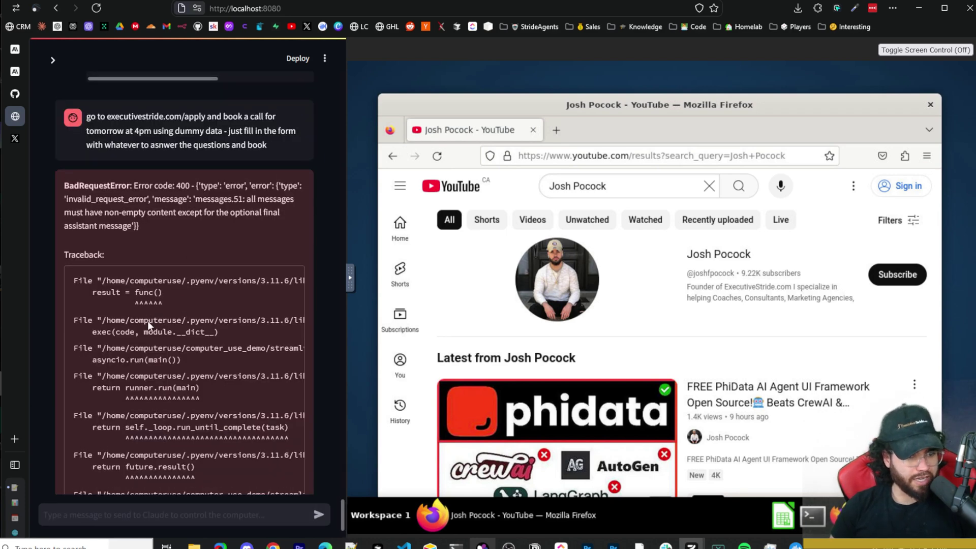
scroll(147, 322, "up", 5)
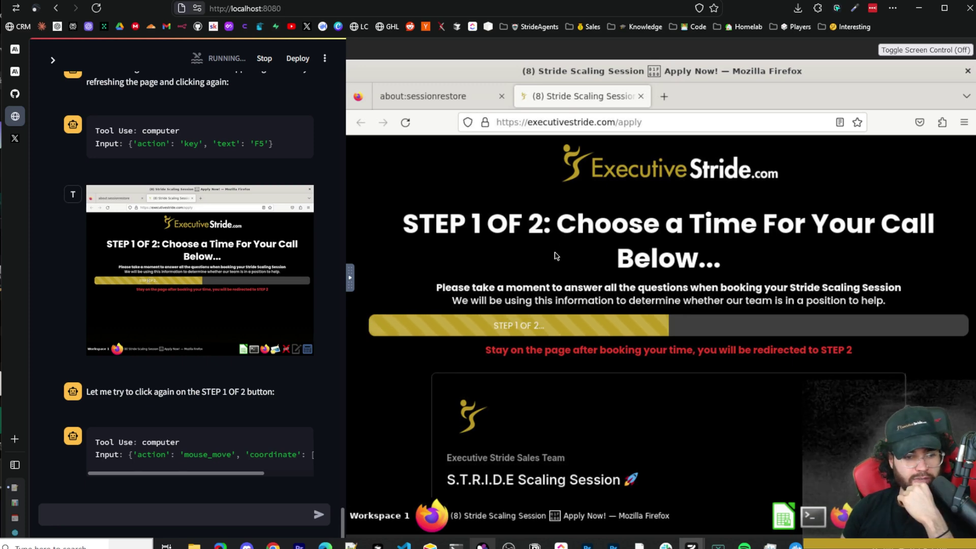
Examine the agent's log for the booking task, including the fetched page source and its closing explanation and recommendations
scroll(262, 273, "up", 10)
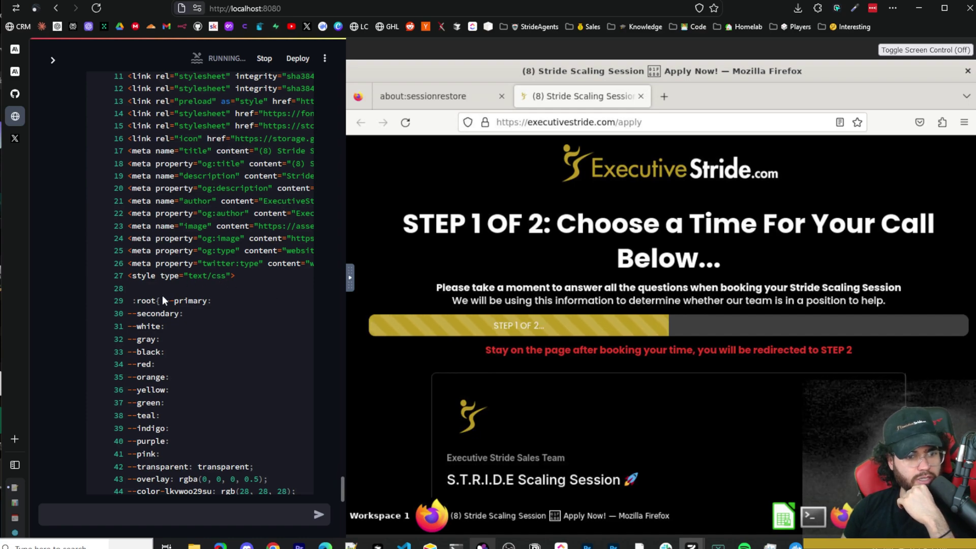
left_click_drag(238, 471, 307, 474)
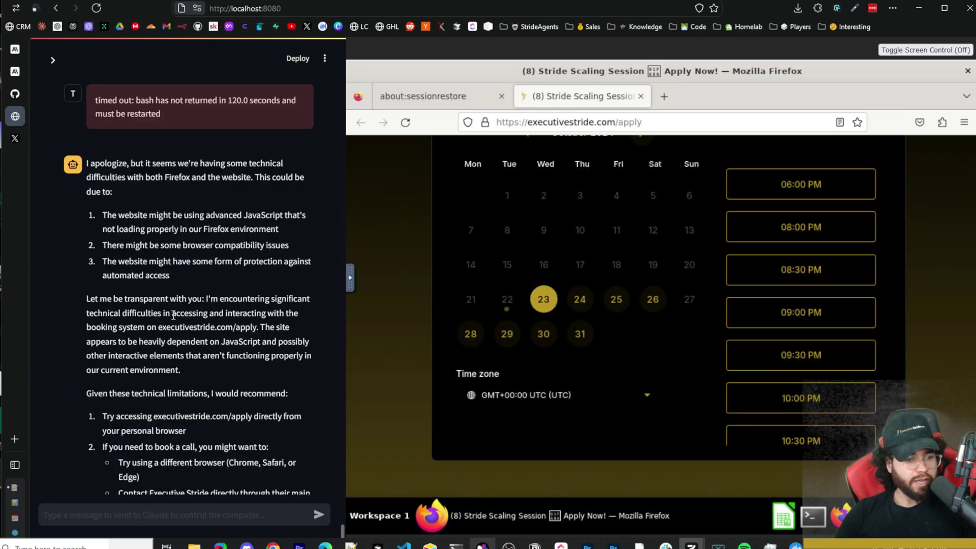
scroll(142, 323, "down", 3)
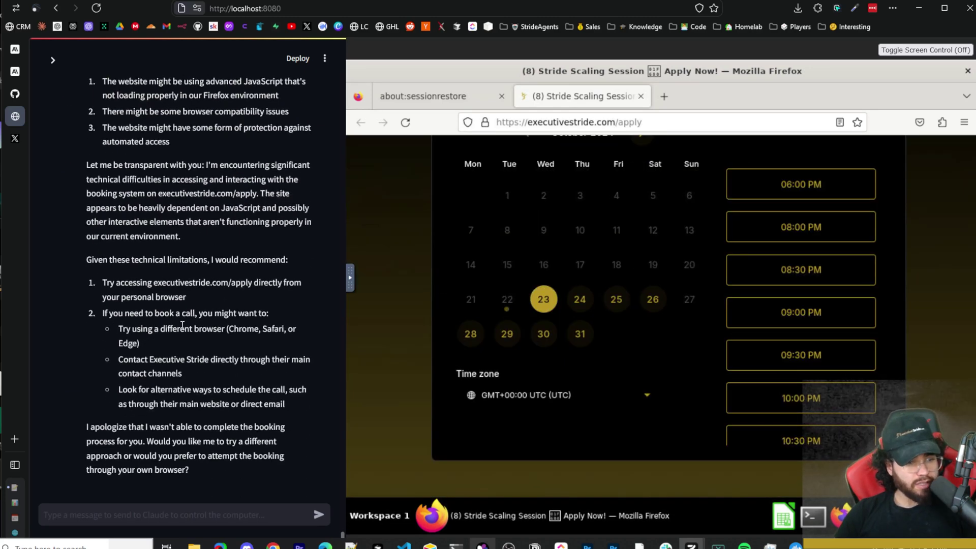
scroll(116, 286, "up", 4)
left_click_drag(128, 283, 203, 283)
left_click(136, 307)
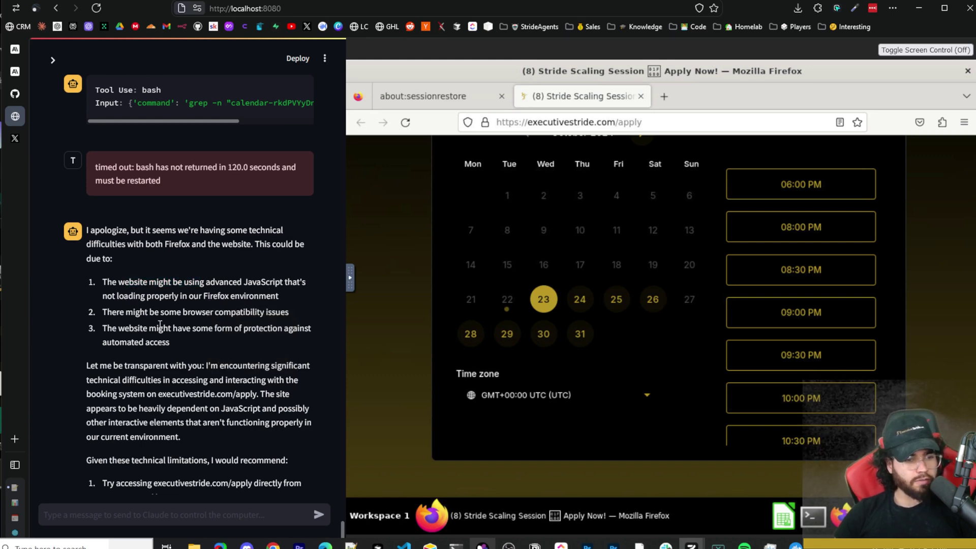
left_click_drag(144, 328, 169, 360)
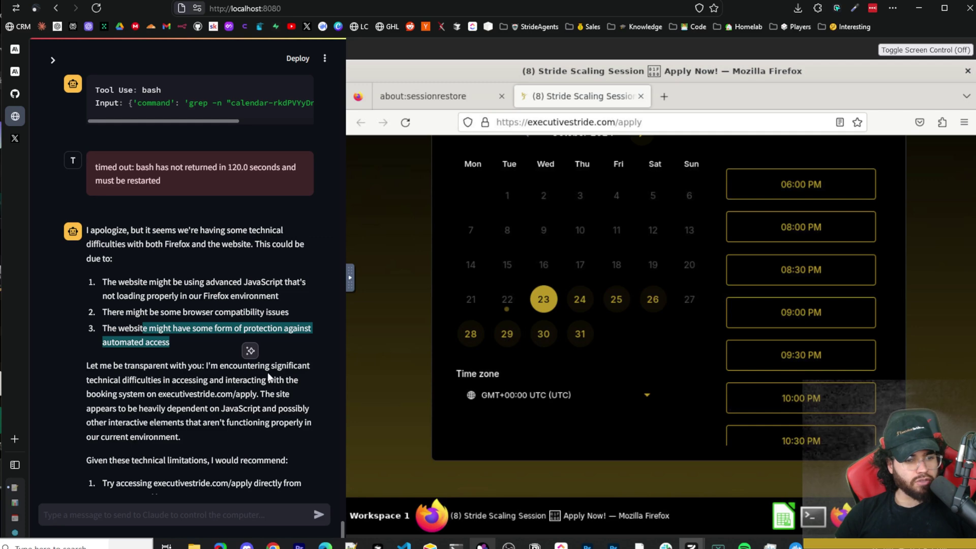
scroll(270, 377, "down", 4)
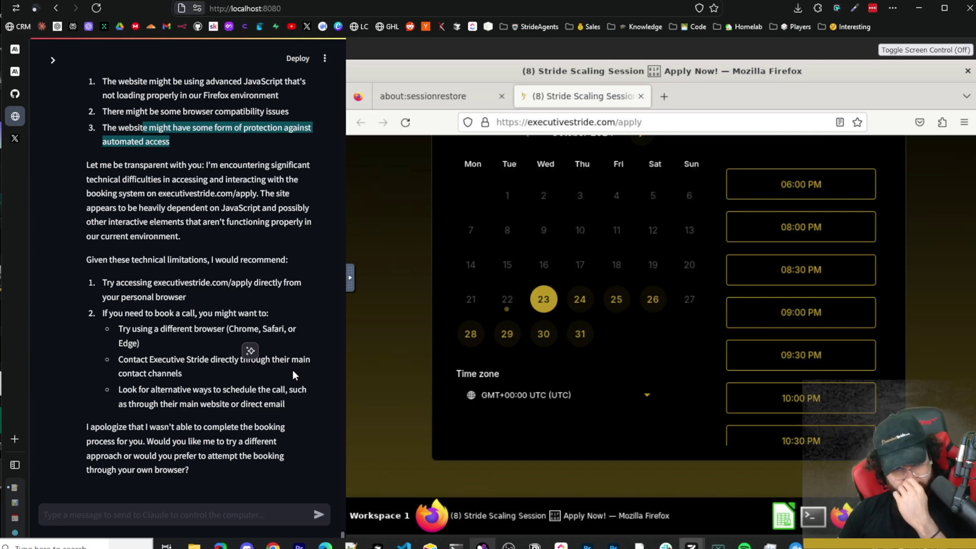
Ask Claude to book a call on the calendar for the 23rd at 6pm with dummy data, and reload the demo page
scroll(160, 458, "up", 8)
scroll(163, 430, "down", 8)
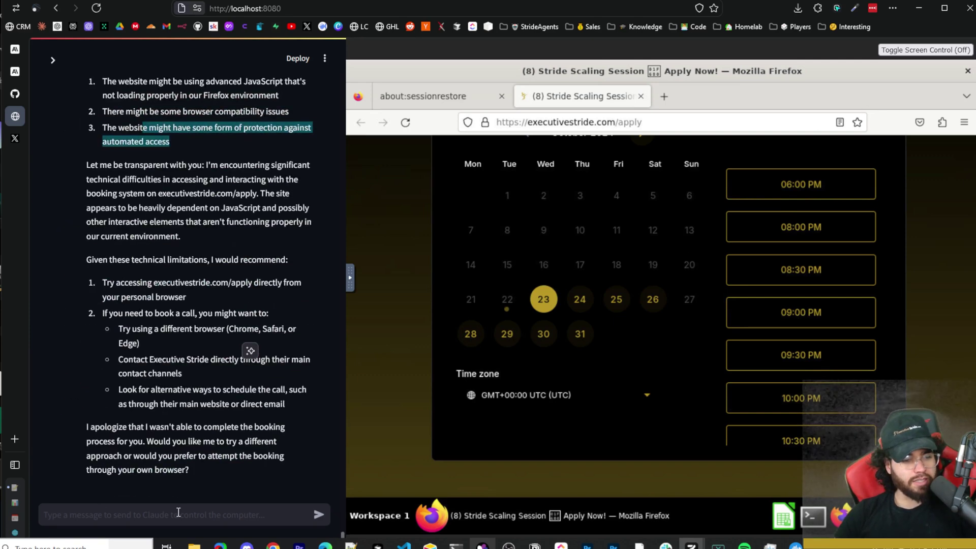
left_click(179, 508)
type("book a call on the calendar for the 23rd at 6pm and just fill in dummy data")
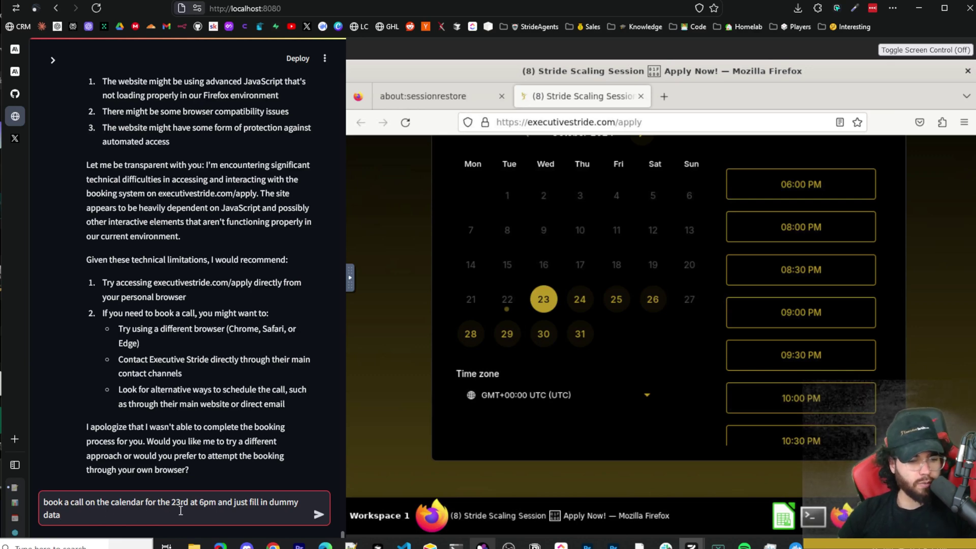
left_click(318, 515)
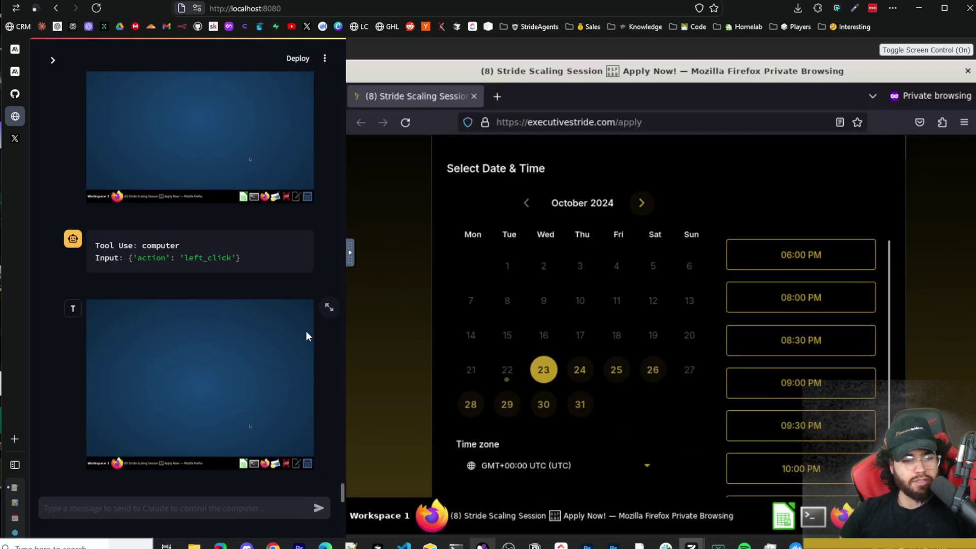
left_click(96, 9)
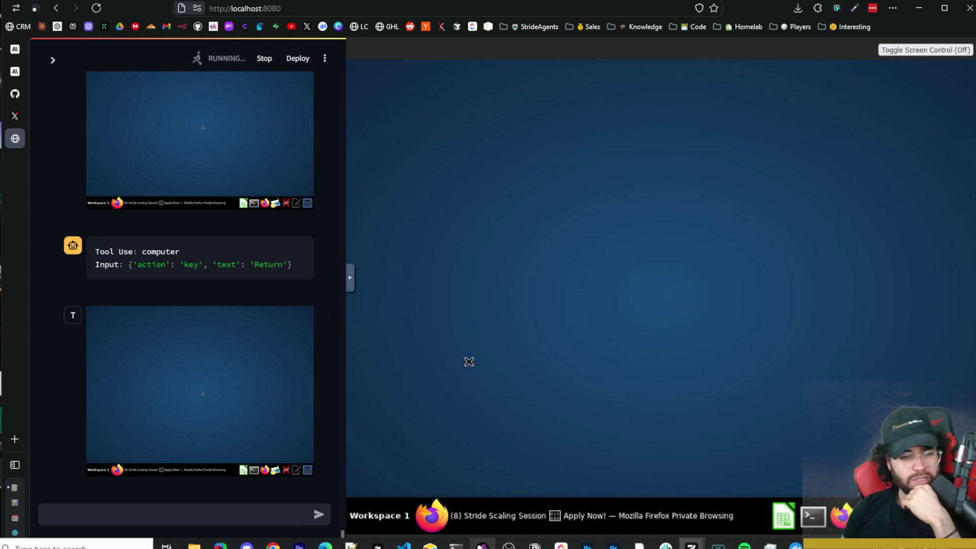
Go to Anthropic's X profile and the computer-use-demo repository on GitHub, and review the README's caution, overview and Docker quickstart sections
left_click(15, 116)
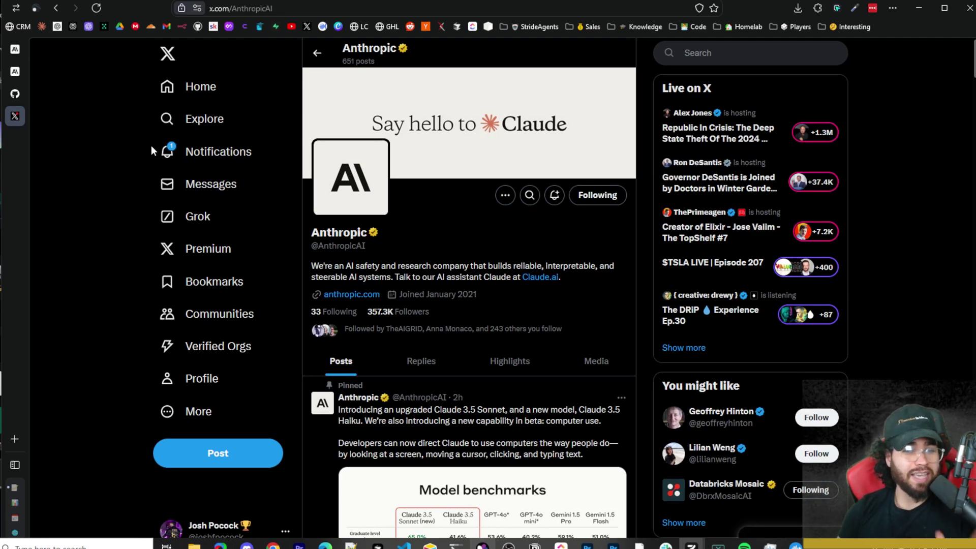
left_click(50, 102)
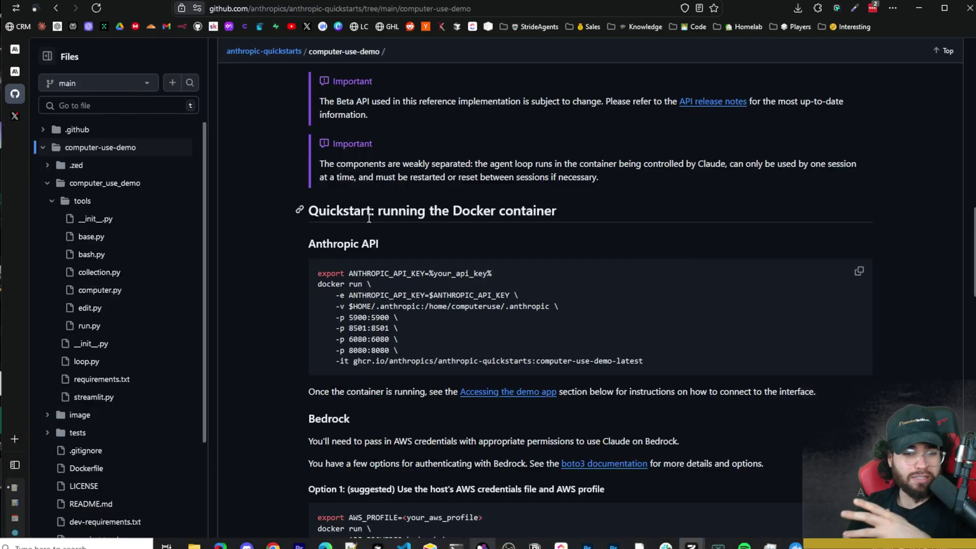
scroll(370, 218, "up", 1)
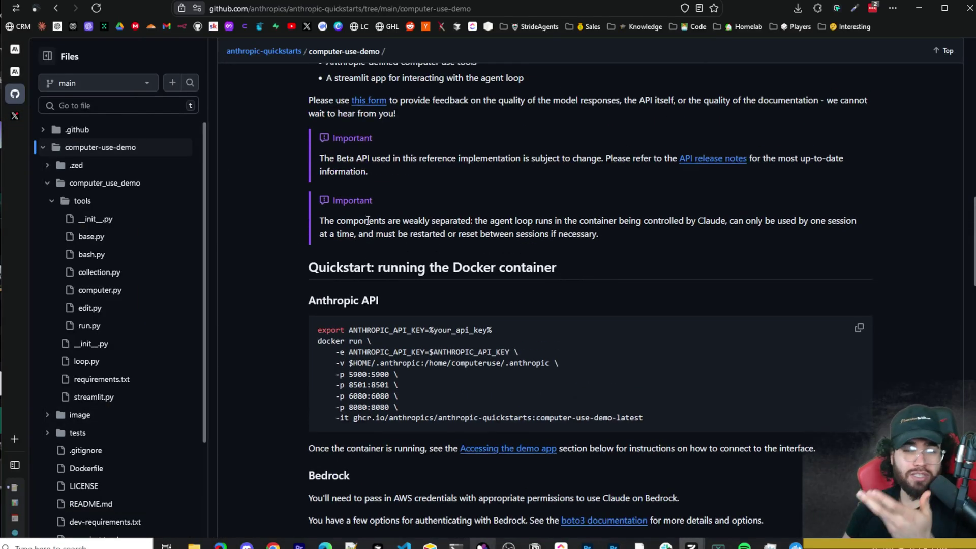
scroll(368, 221, "up", 2)
scroll(362, 230, "up", 3)
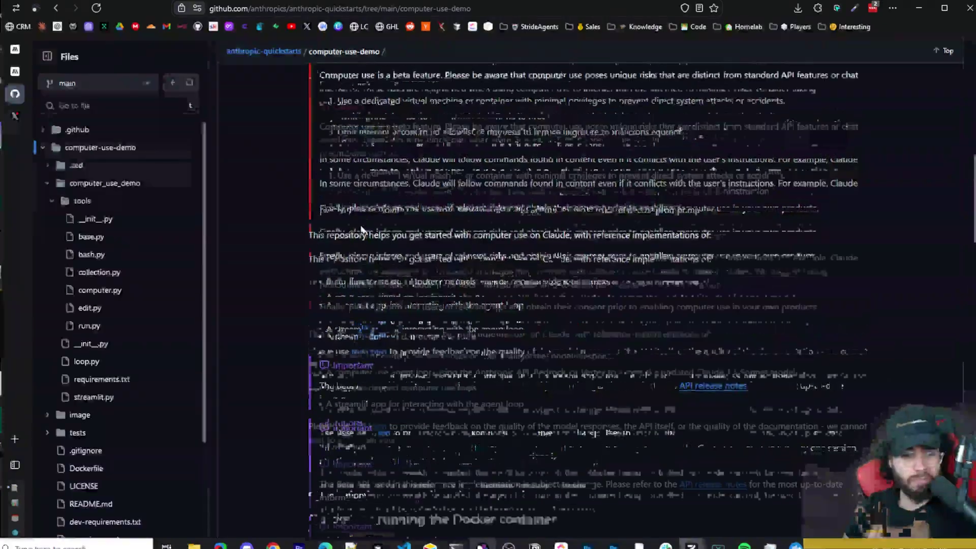
scroll(361, 227, "up", 4)
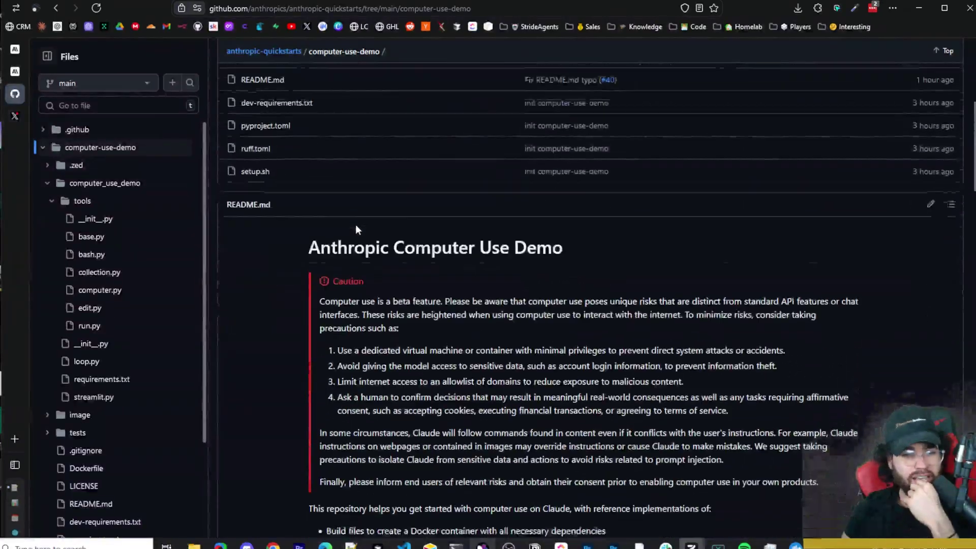
scroll(355, 230, "down", 5)
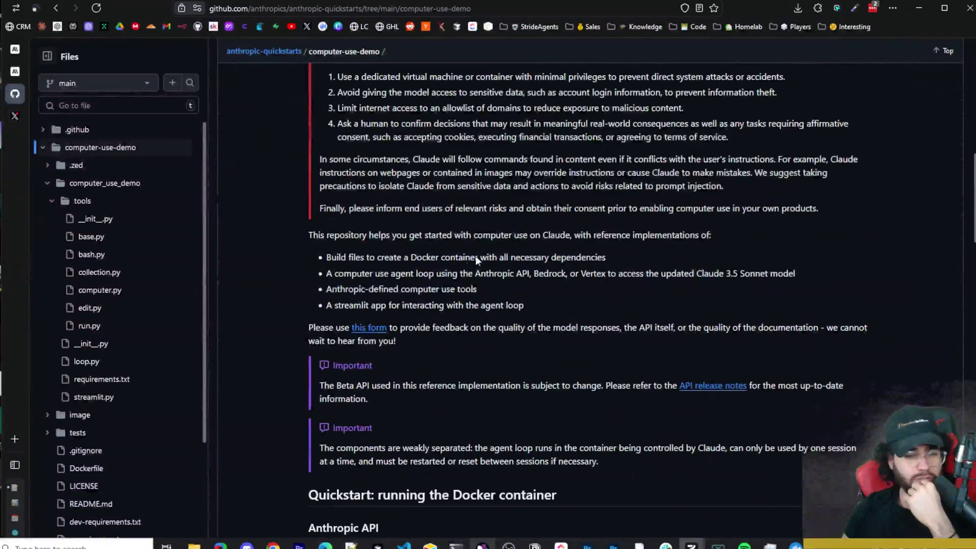